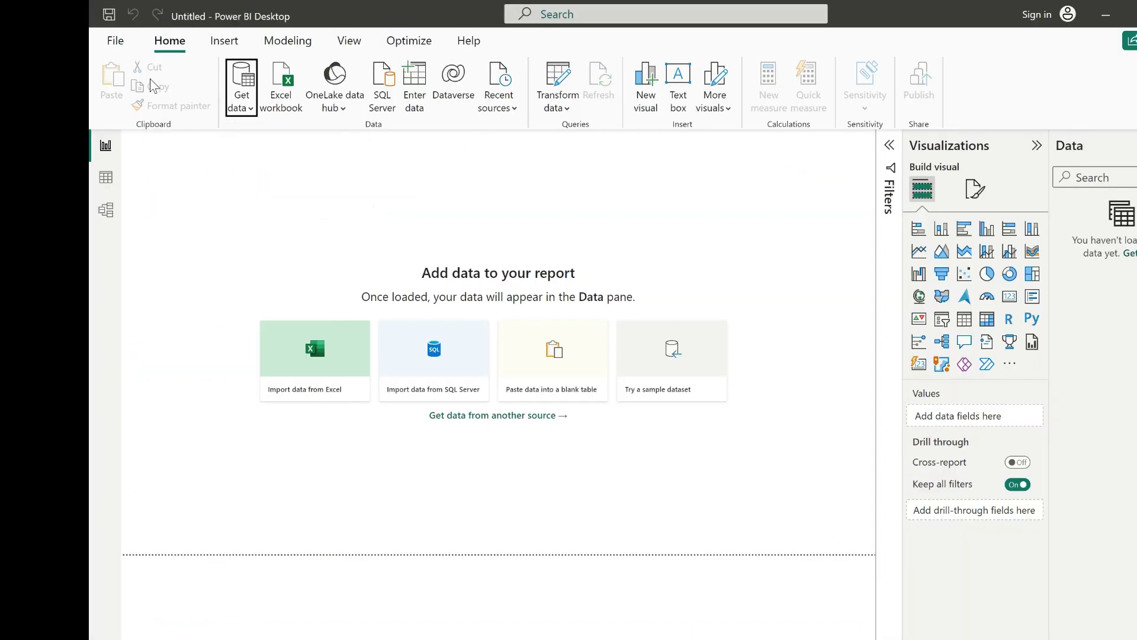
# Connect to a JSON file as the data source and open the nbagames file from the Downloads folder
pyautogui.click(246, 111)
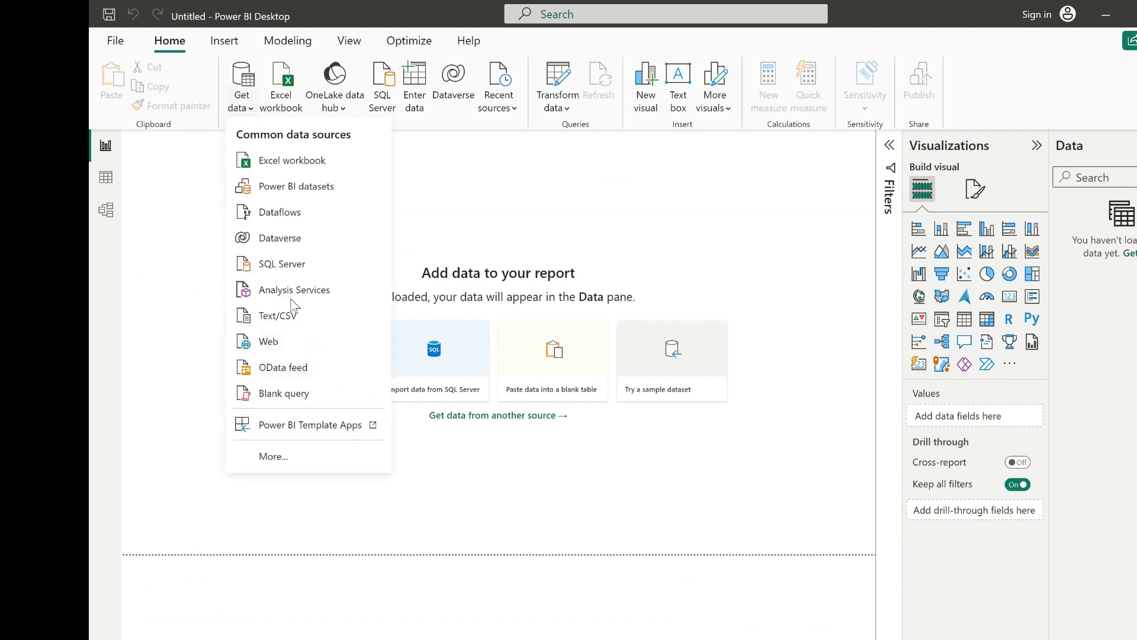
pyautogui.click(278, 458)
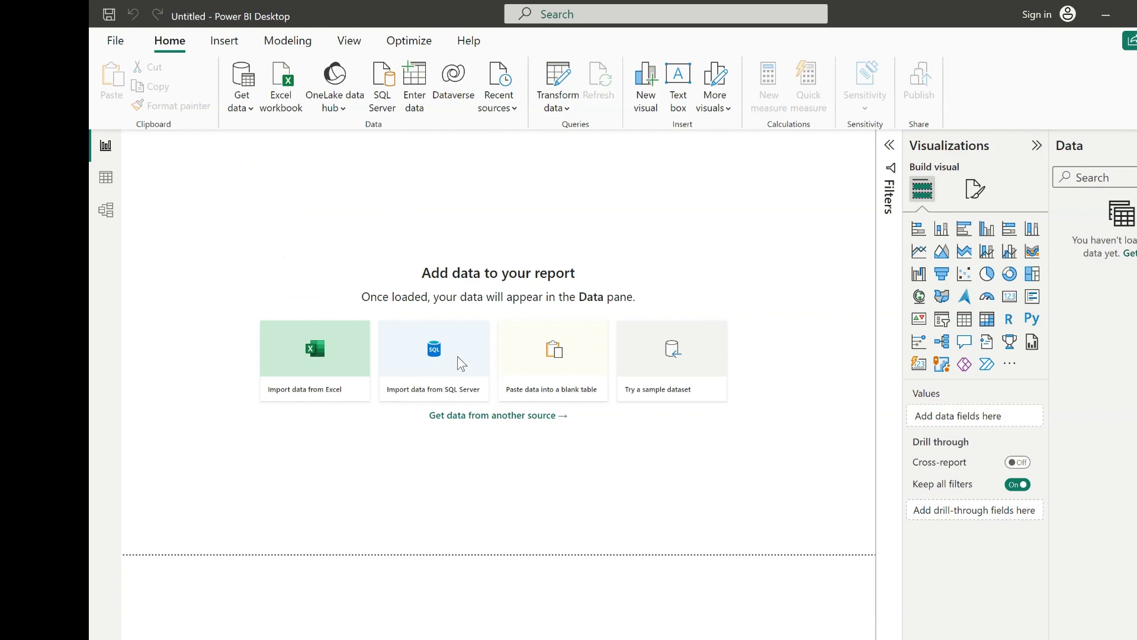
pyautogui.click(459, 210)
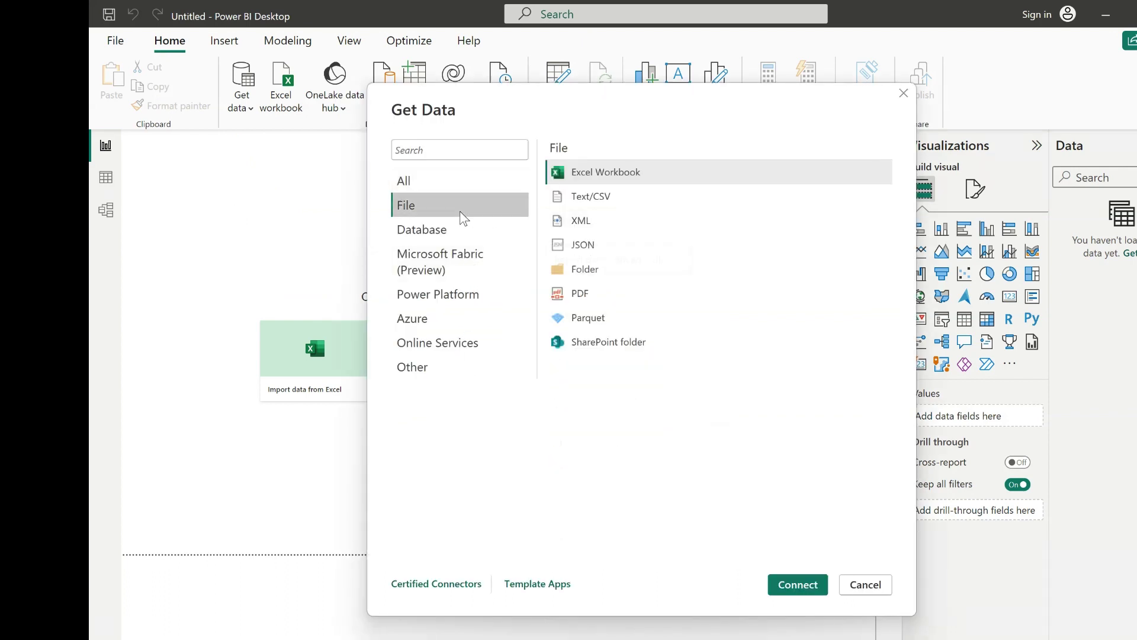
pyautogui.click(565, 244)
pyautogui.click(797, 575)
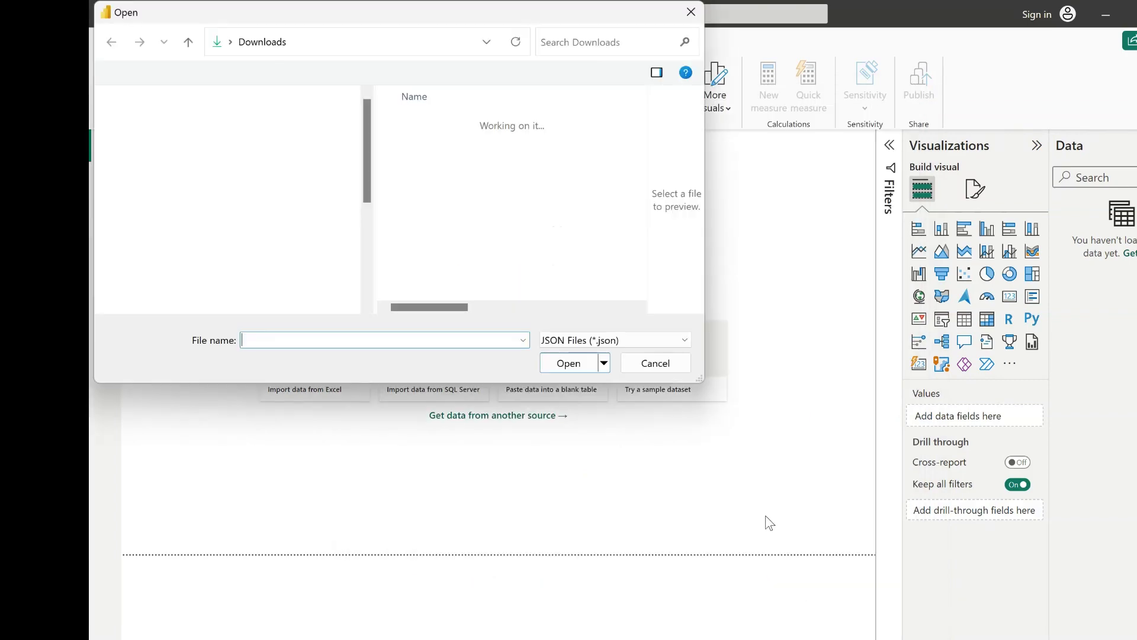
pyautogui.click(443, 143)
pyautogui.doubleClick(443, 143)
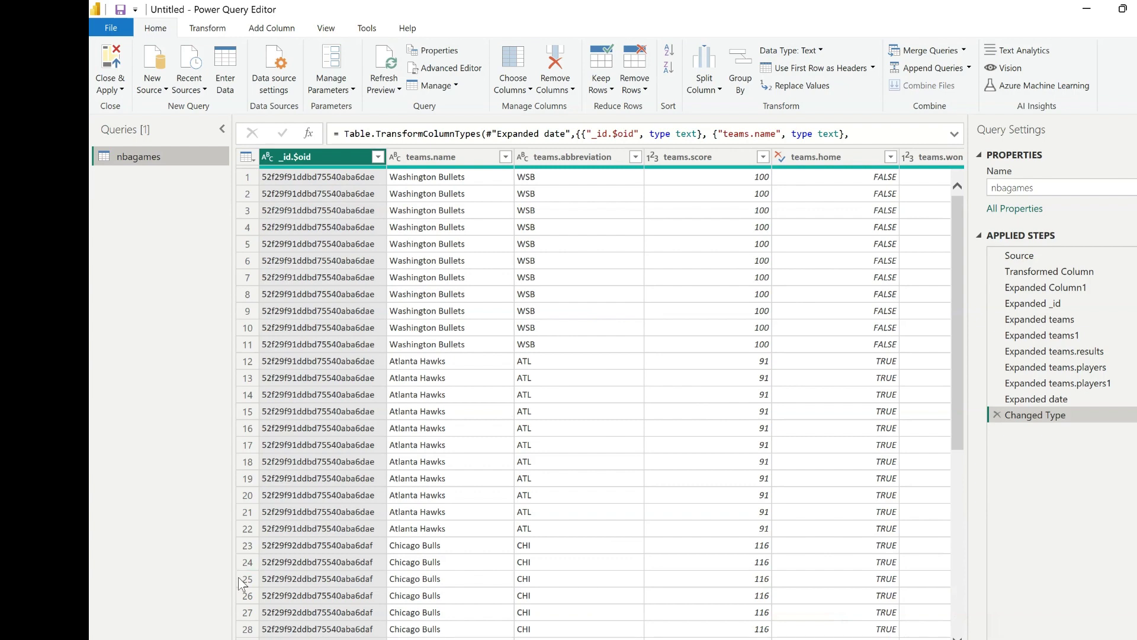
# Review the columns of the nbagames query, then close the query editor and apply the query to the report
pyautogui.hscroll(10, 612, 395)
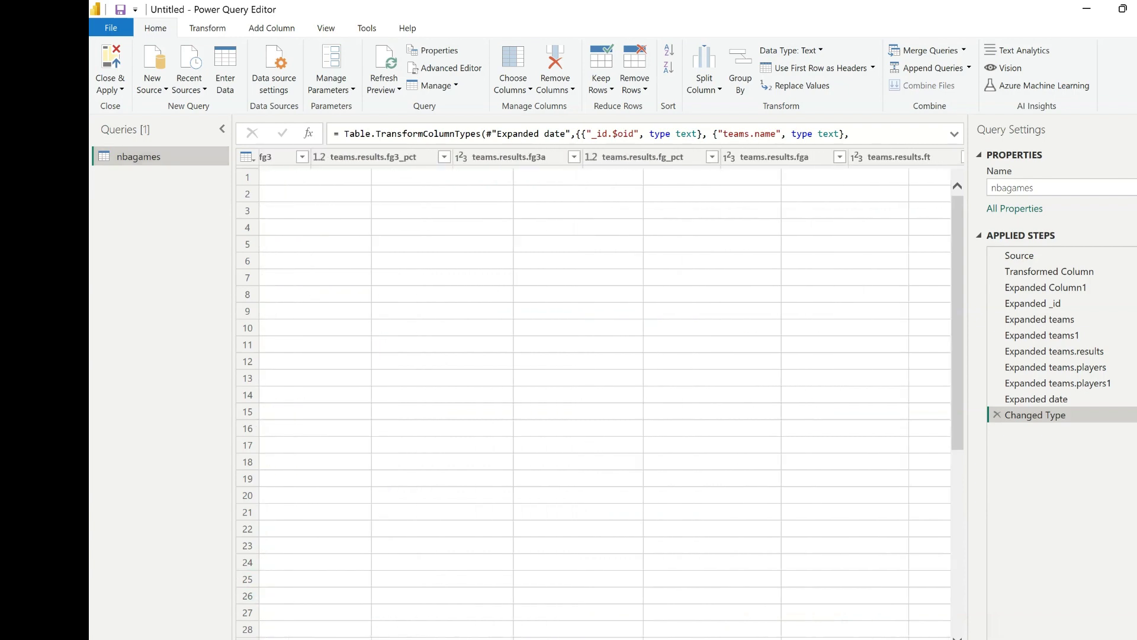
pyautogui.hscroll(10, 612, 394)
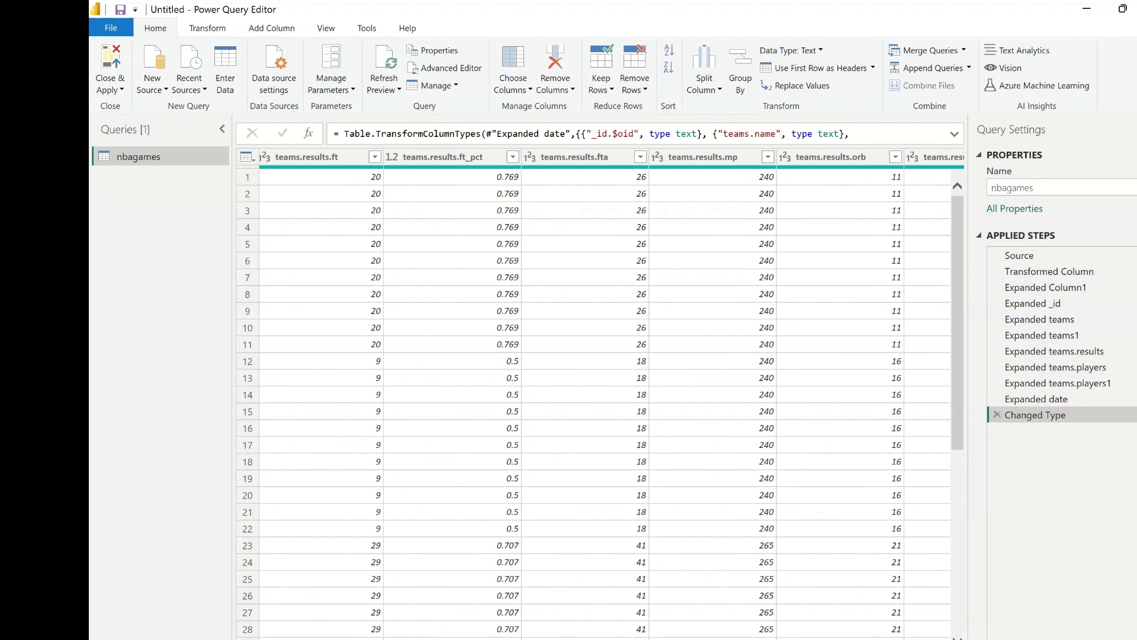
pyautogui.press('Home')
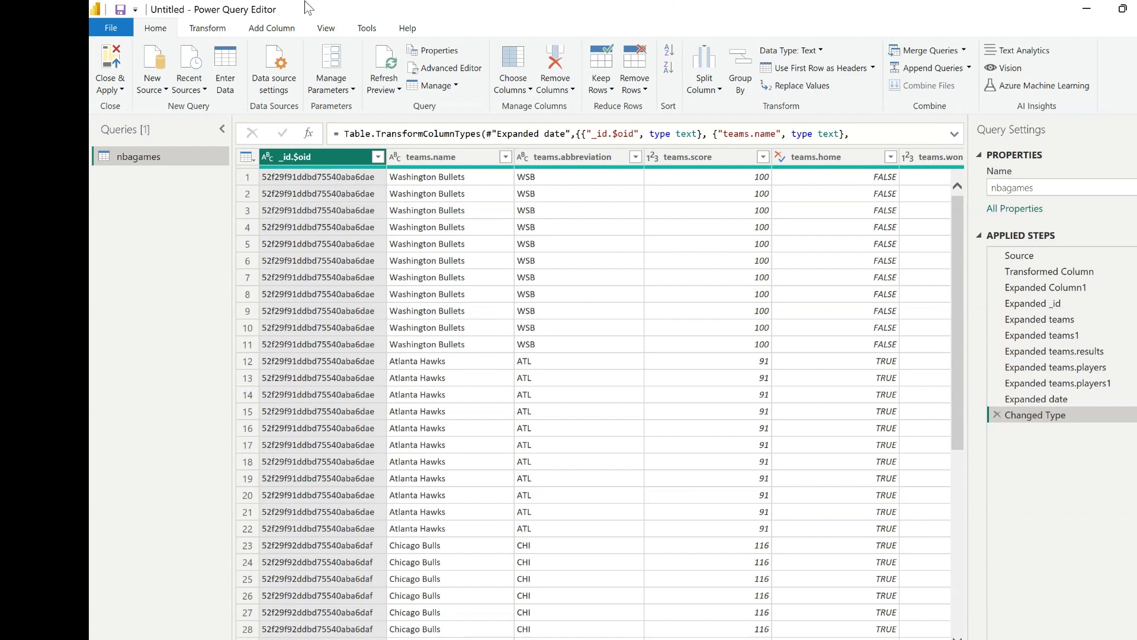
pyautogui.click(117, 86)
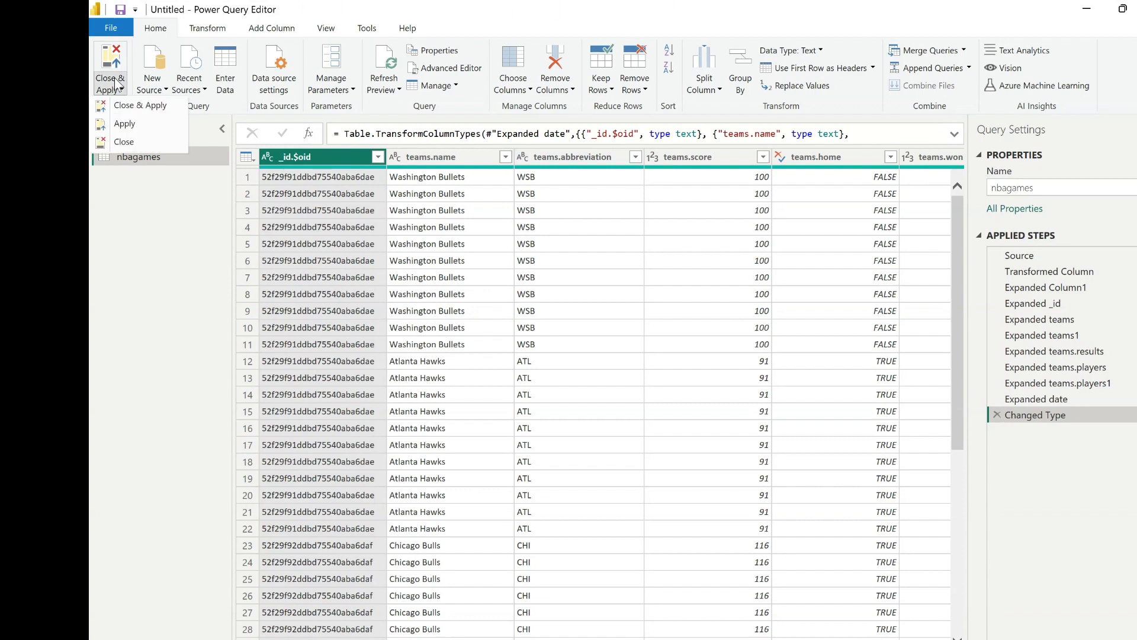
pyautogui.click(125, 109)
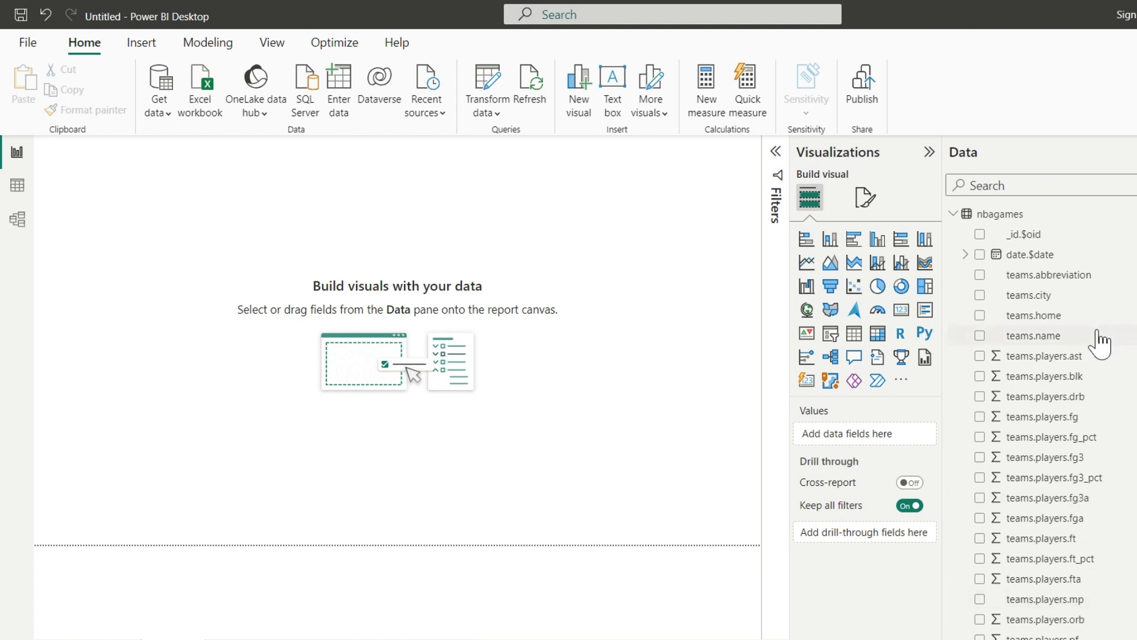
# Place a table visual on the report canvas and fill it with the teams.name field
pyautogui.scroll(-8, 1059, 320)
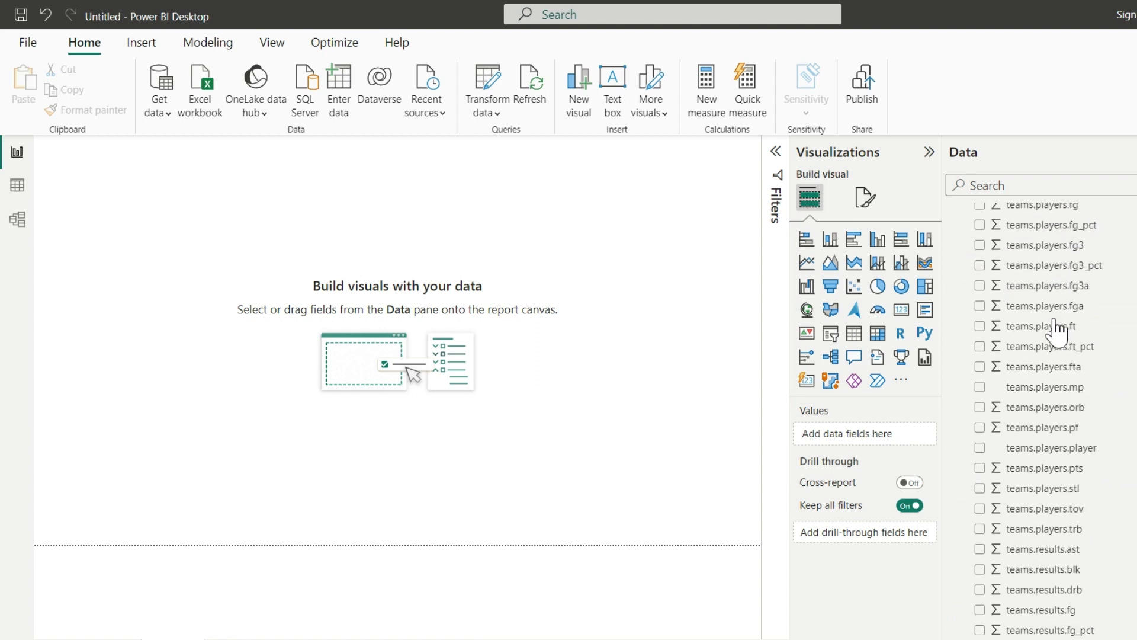
pyautogui.scroll(5, 1059, 334)
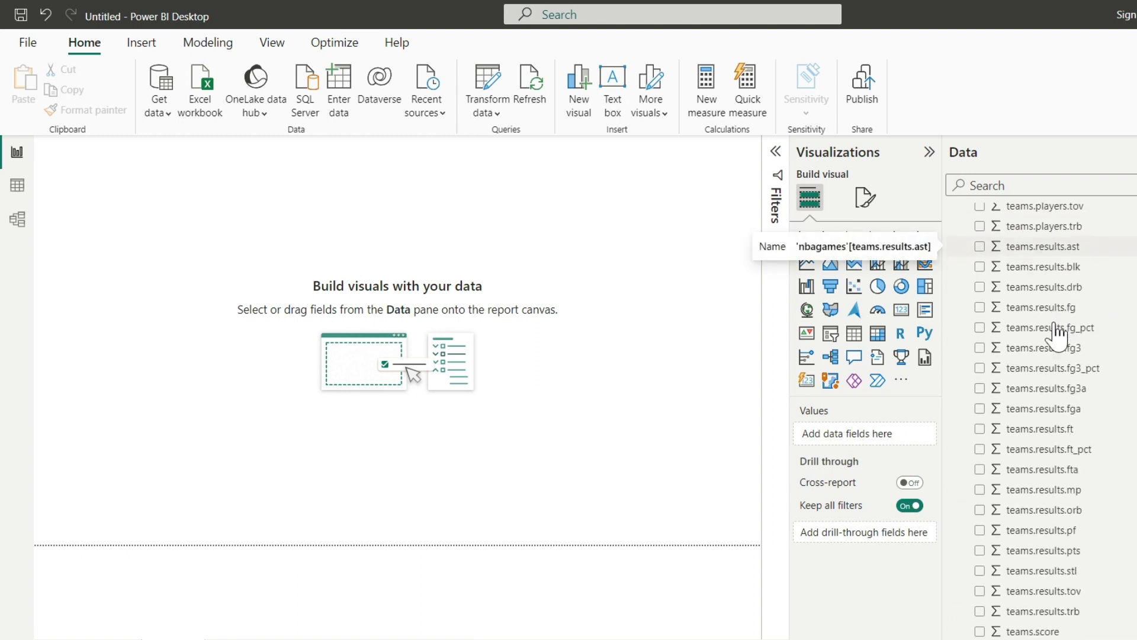
pyautogui.scroll(5, 1057, 336)
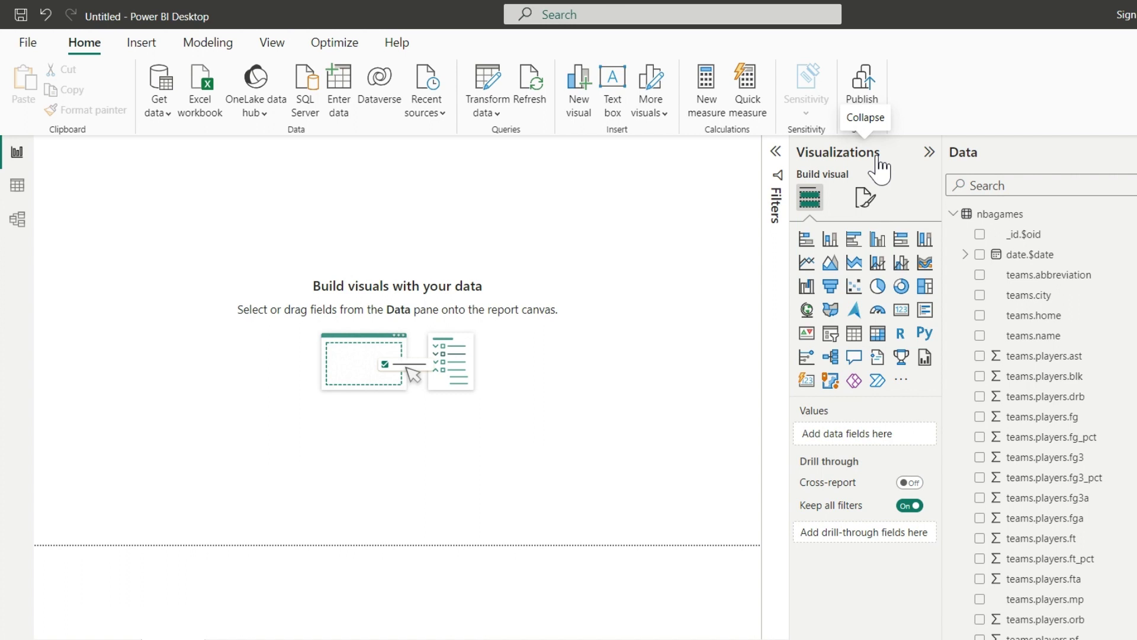
pyautogui.click(860, 336)
pyautogui.moveTo(114, 176); pyautogui.dragTo(300, 229)
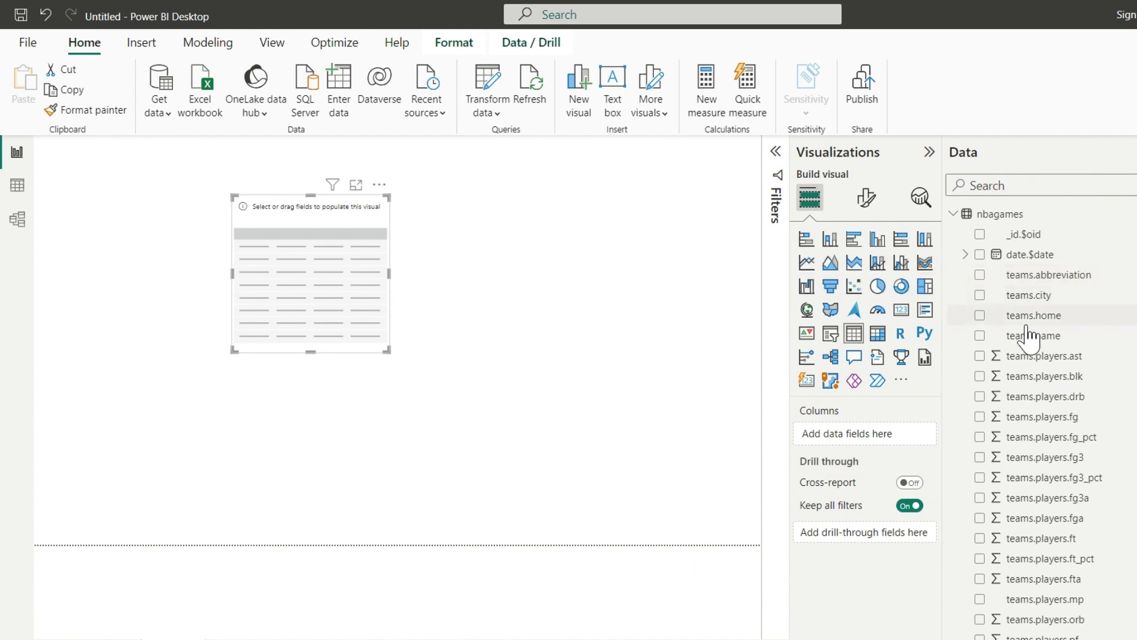
pyautogui.click(983, 337)
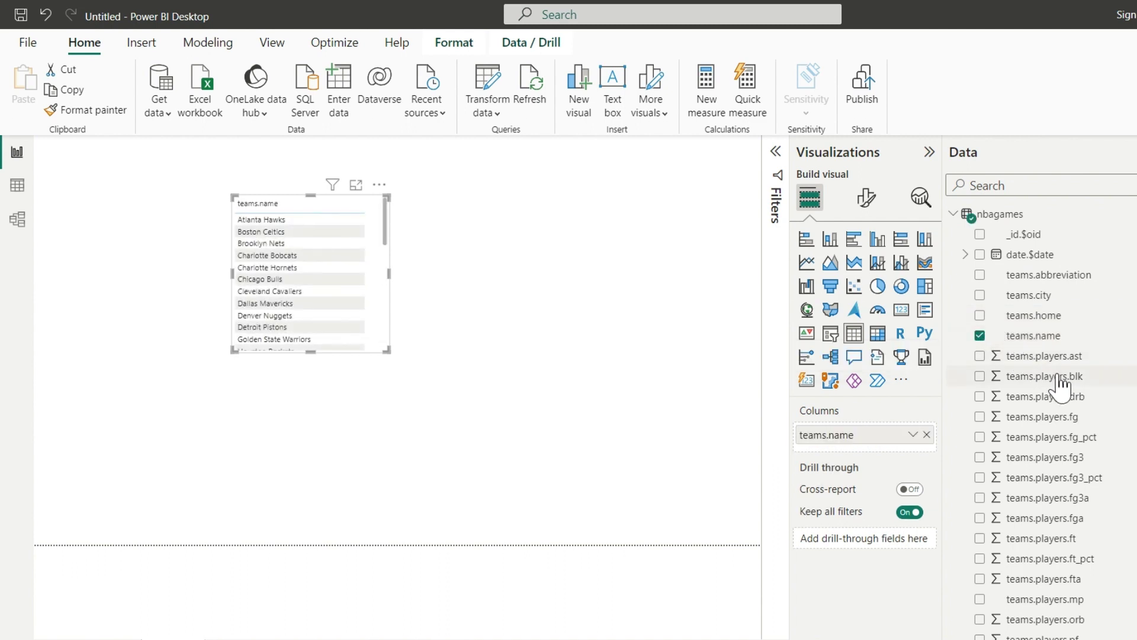
# Add the teams.players.player and date.$date fields to the table visual
pyautogui.scroll(-5, 1064, 418)
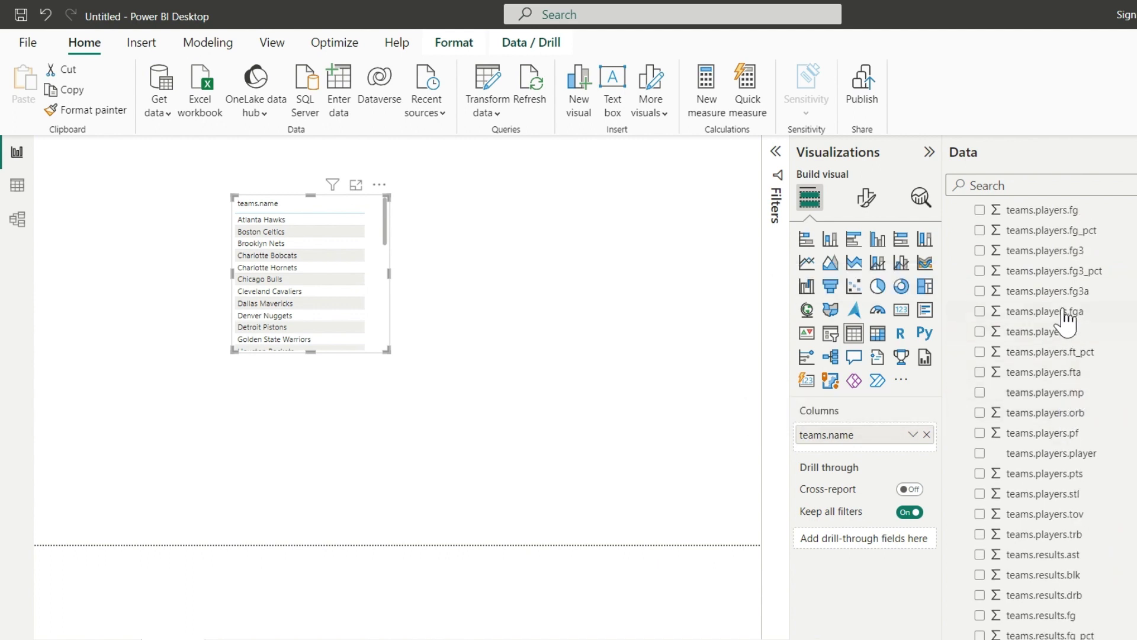
pyautogui.click(1035, 455)
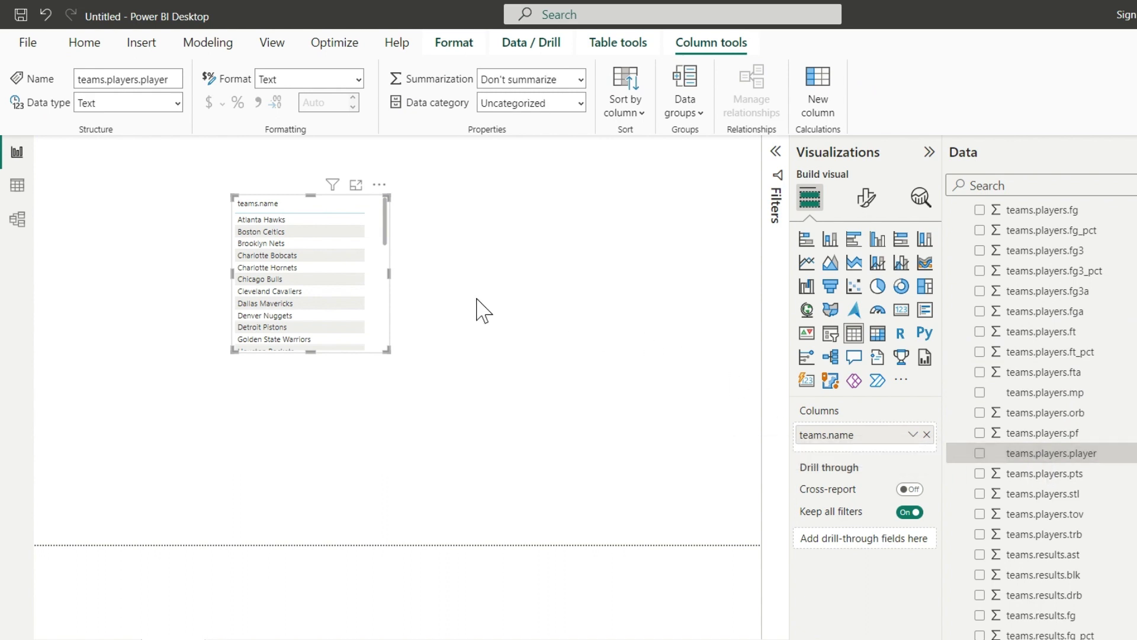
pyautogui.click(979, 453)
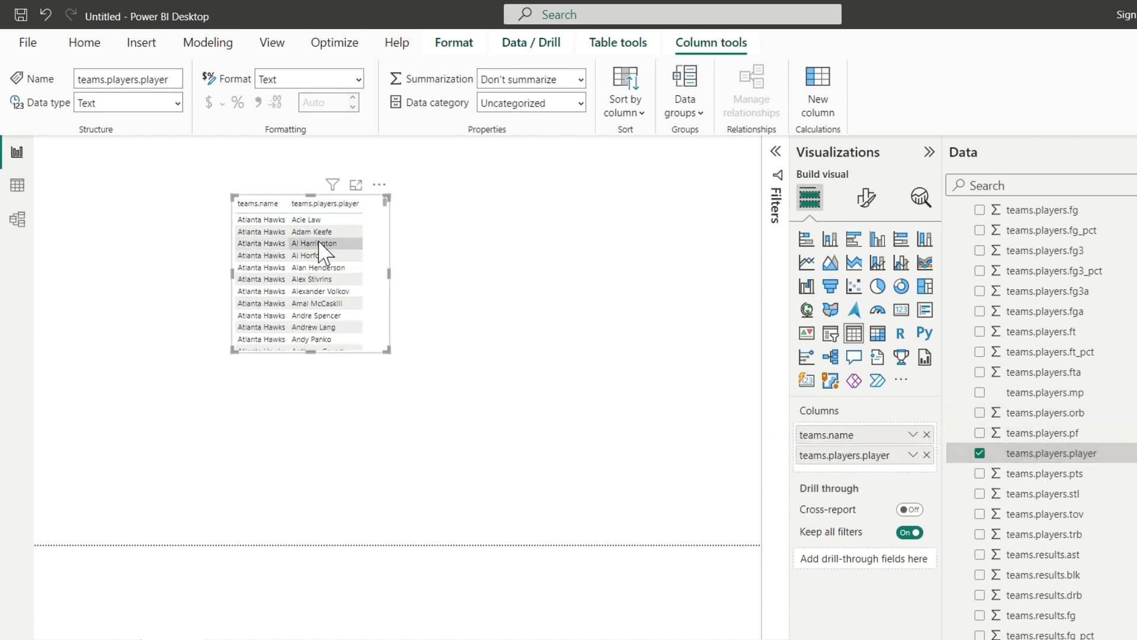
pyautogui.scroll(1, 373, 267)
pyautogui.scroll(1, 400, 249)
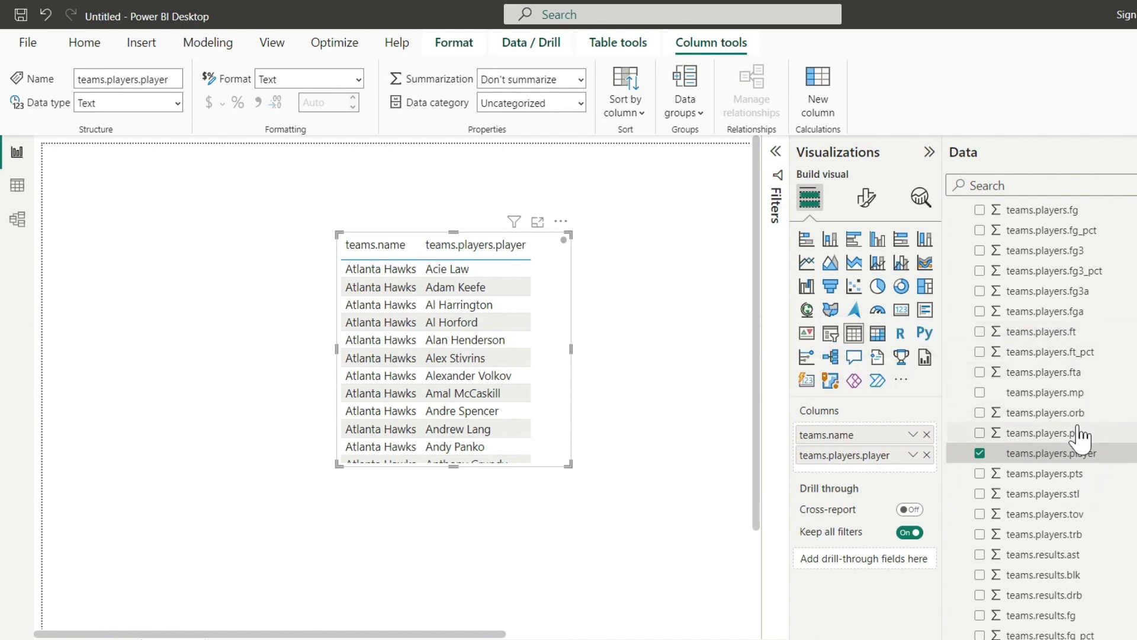
pyautogui.scroll(3, 1078, 432)
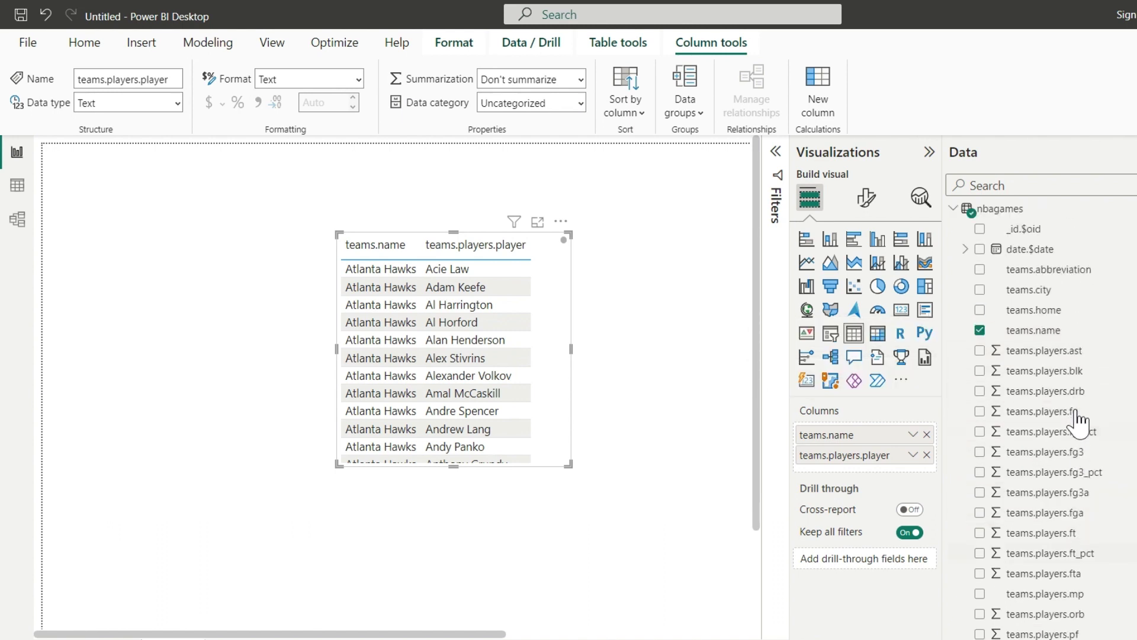
pyautogui.click(981, 255)
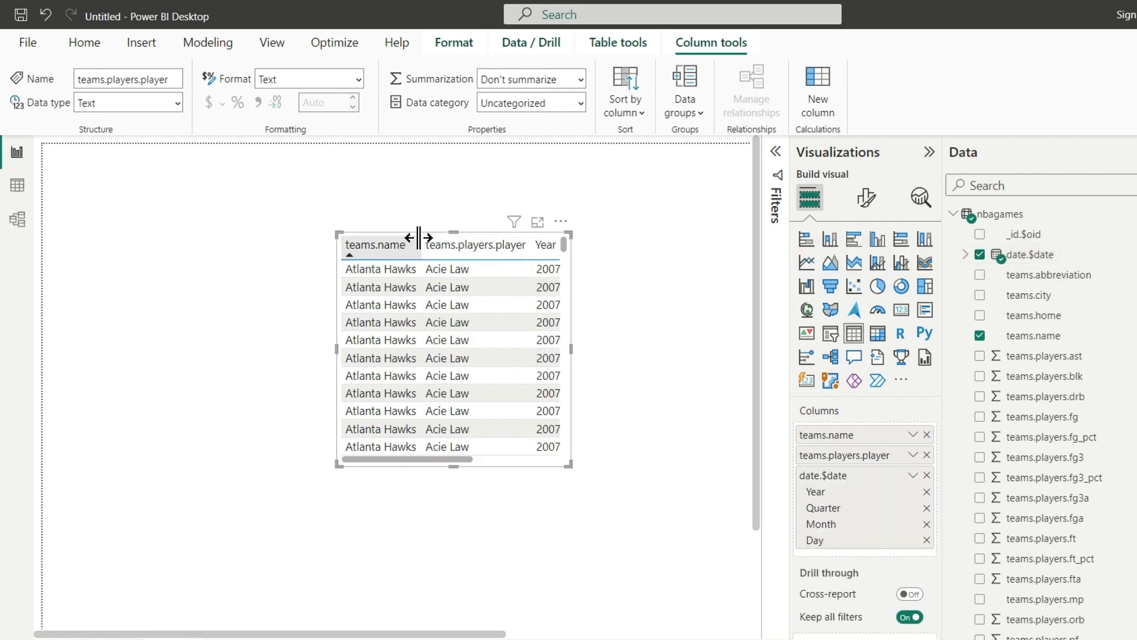
# Collapse the width of the teams.name column, expand the date hierarchy in the field list, and widen the table visual on both sides
pyautogui.moveTo(418, 239); pyautogui.dragTo(262, 242)
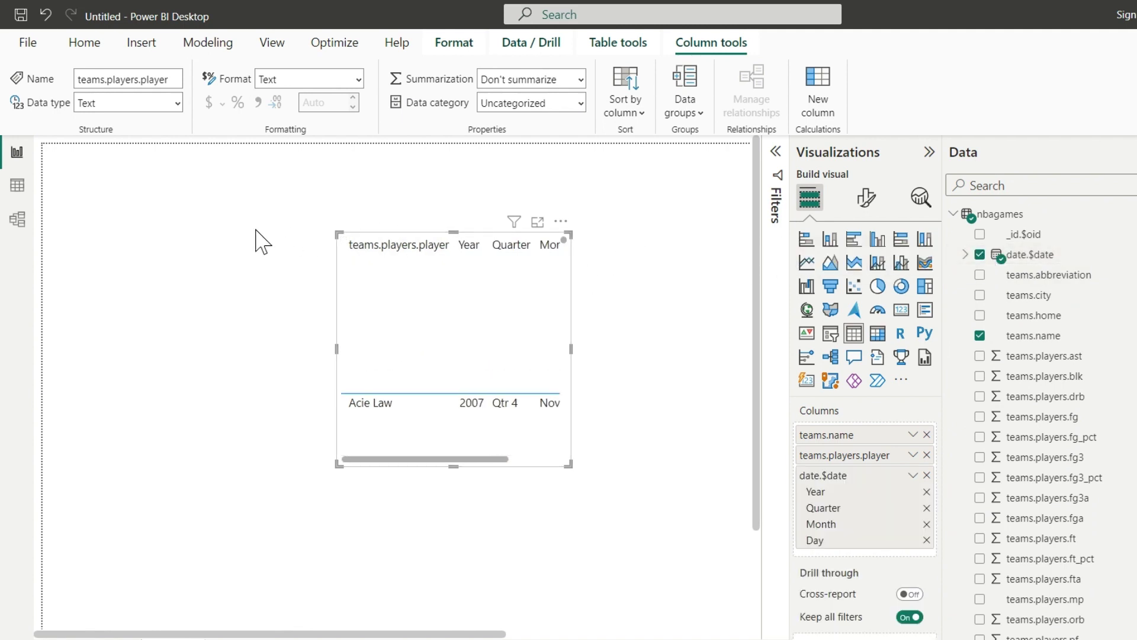
pyautogui.click(965, 254)
pyautogui.click(978, 275)
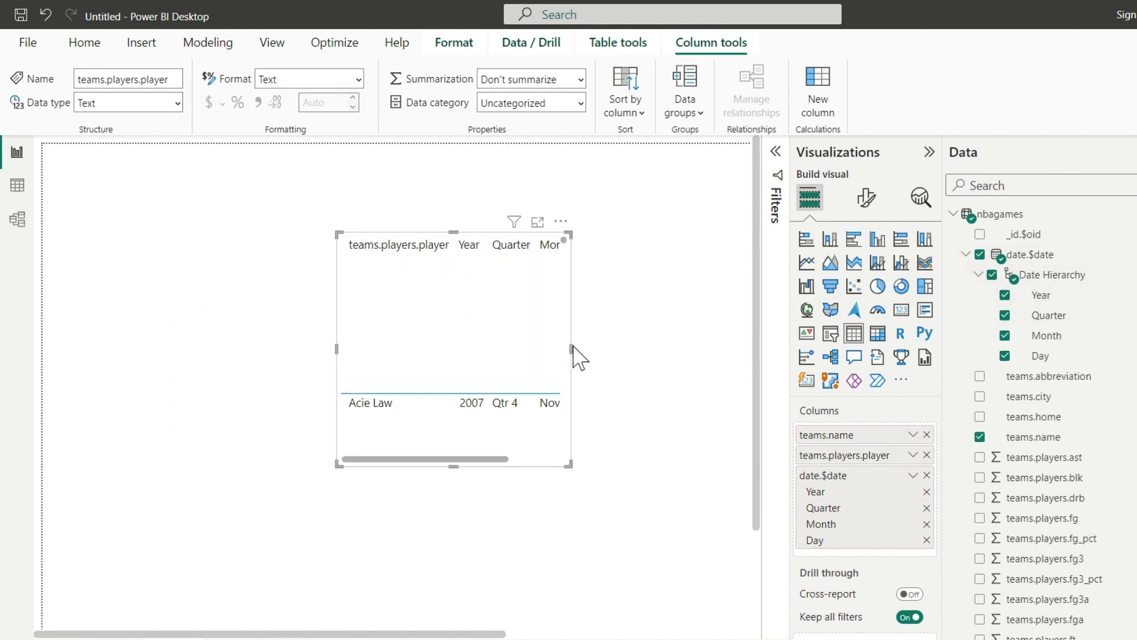
pyautogui.moveTo(571, 348); pyautogui.dragTo(705, 355)
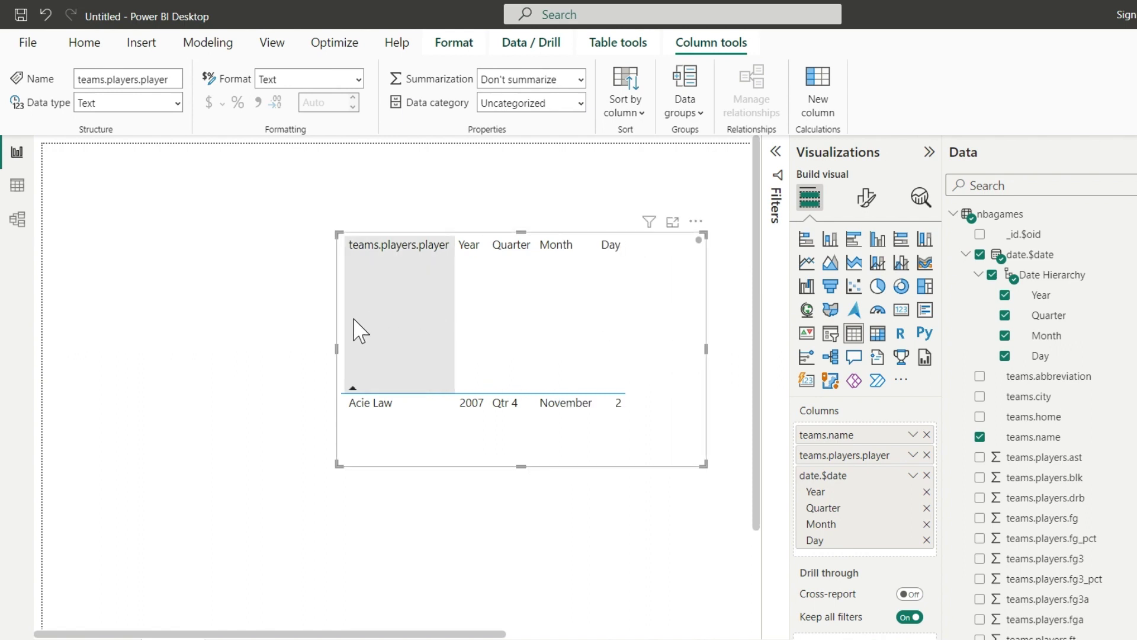
pyautogui.moveTo(337, 349); pyautogui.dragTo(106, 347)
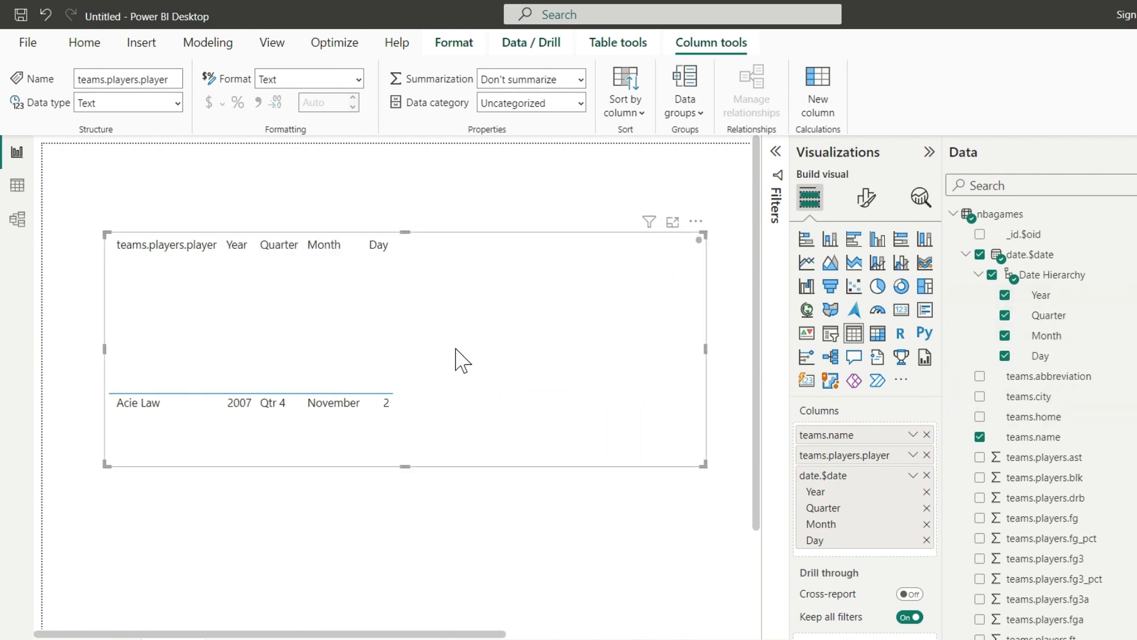
# Create a second table visual below the first one showing the date.$date hierarchy
pyautogui.click(448, 438)
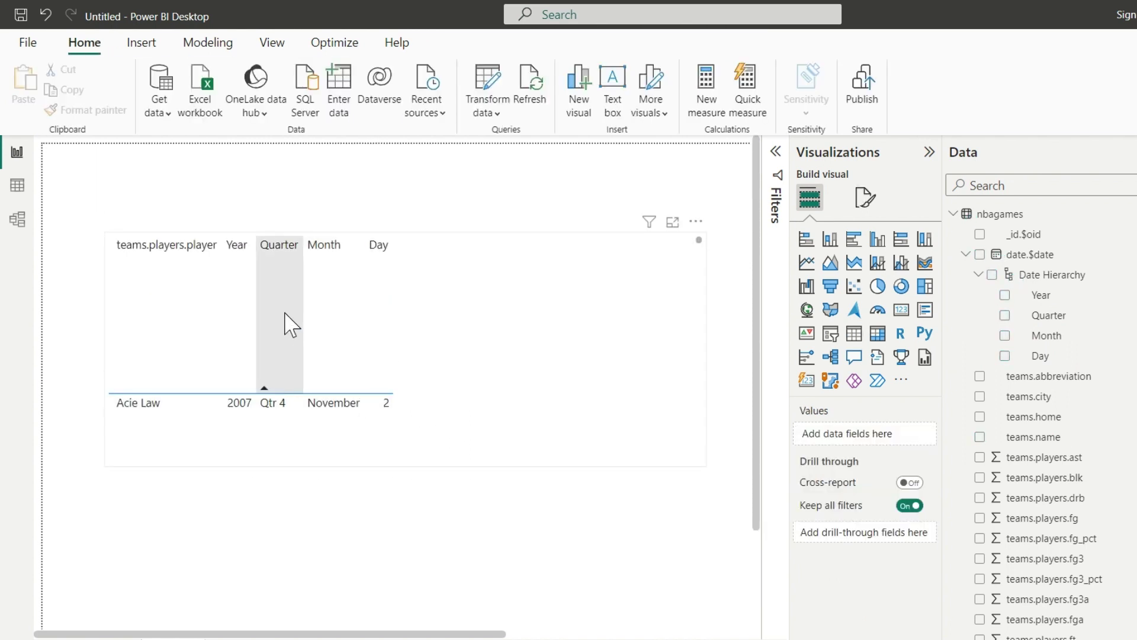
pyautogui.click(203, 289)
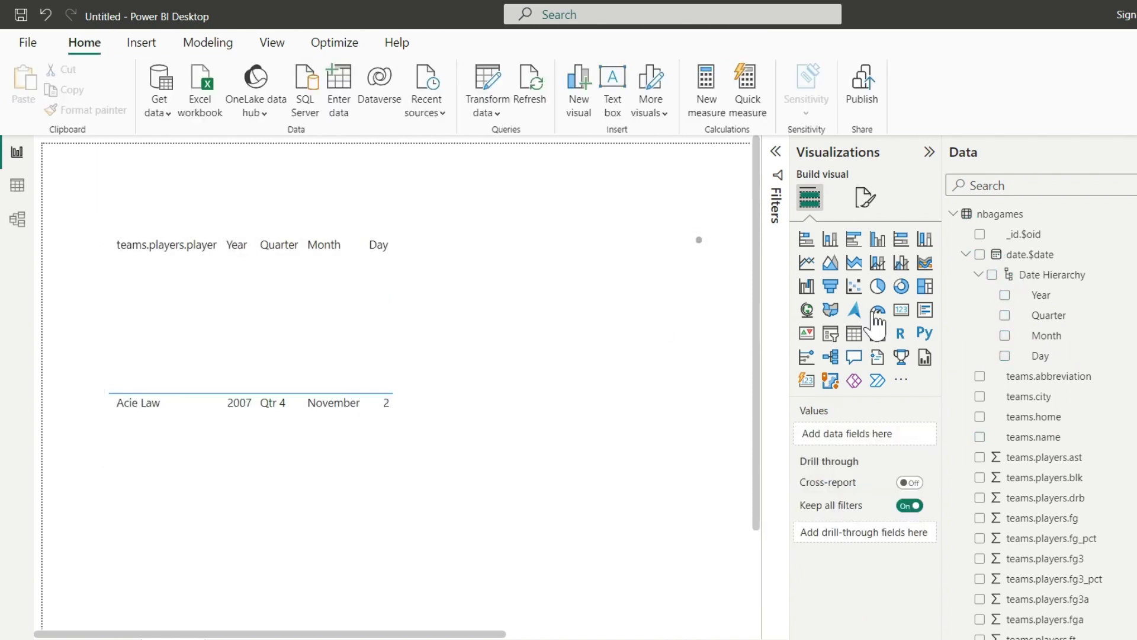
pyautogui.click(980, 254)
pyautogui.scroll(-2, 526, 347)
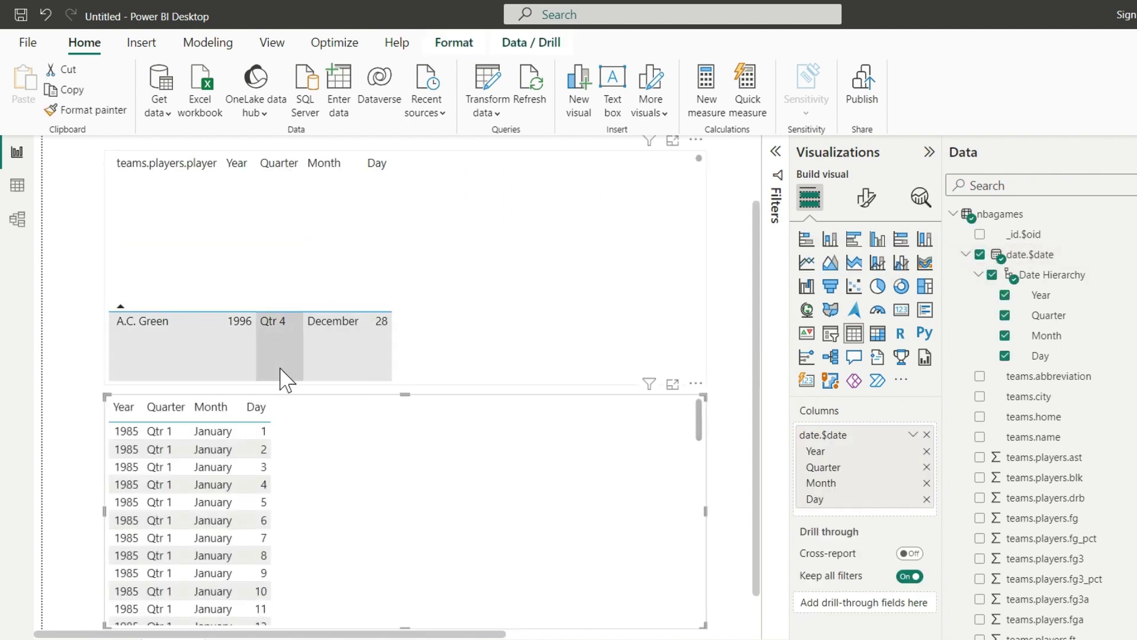
# Delete both table visuals from the report canvas
pyautogui.moveTo(320, 355); pyautogui.dragTo(367, 346)
pyautogui.click(365, 349)
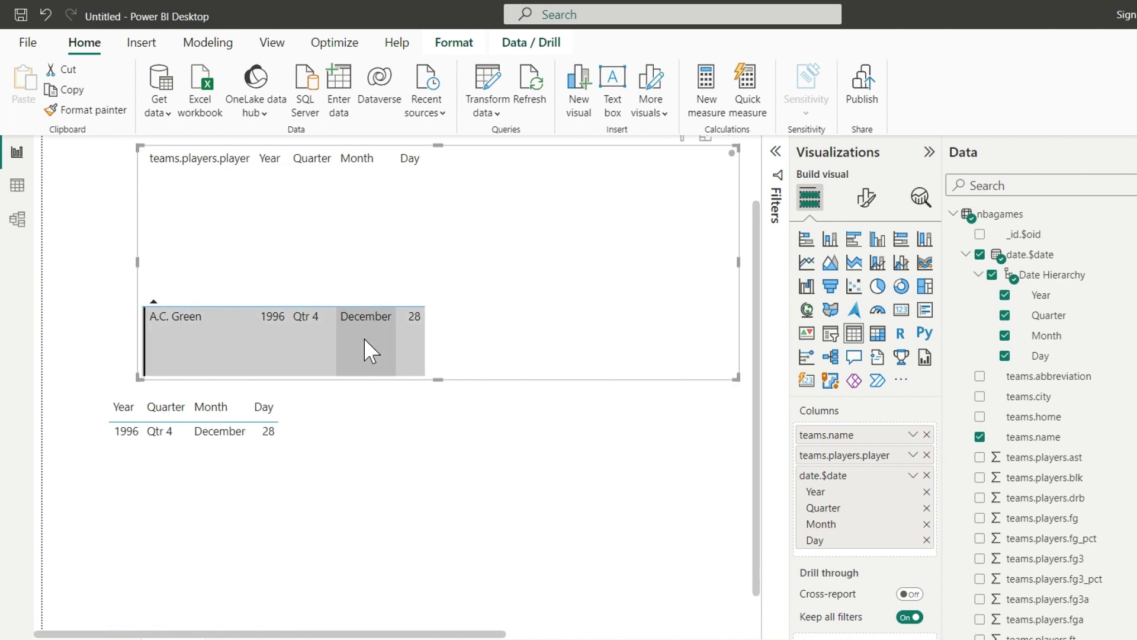
pyautogui.press('Delete')
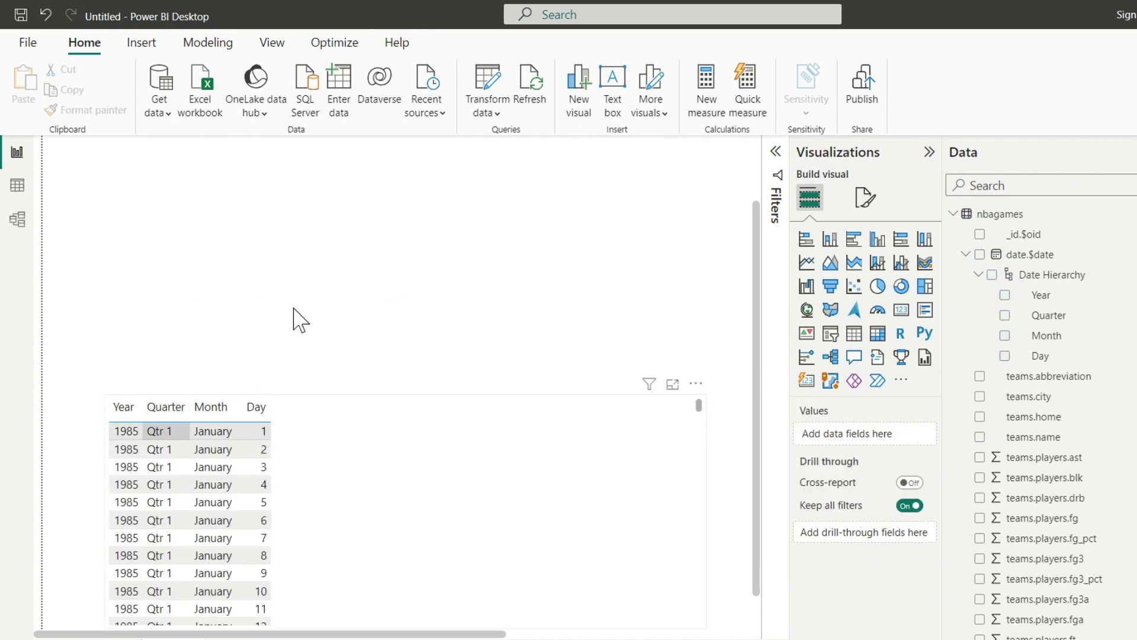
pyautogui.hotkey('ctrl', 'z')
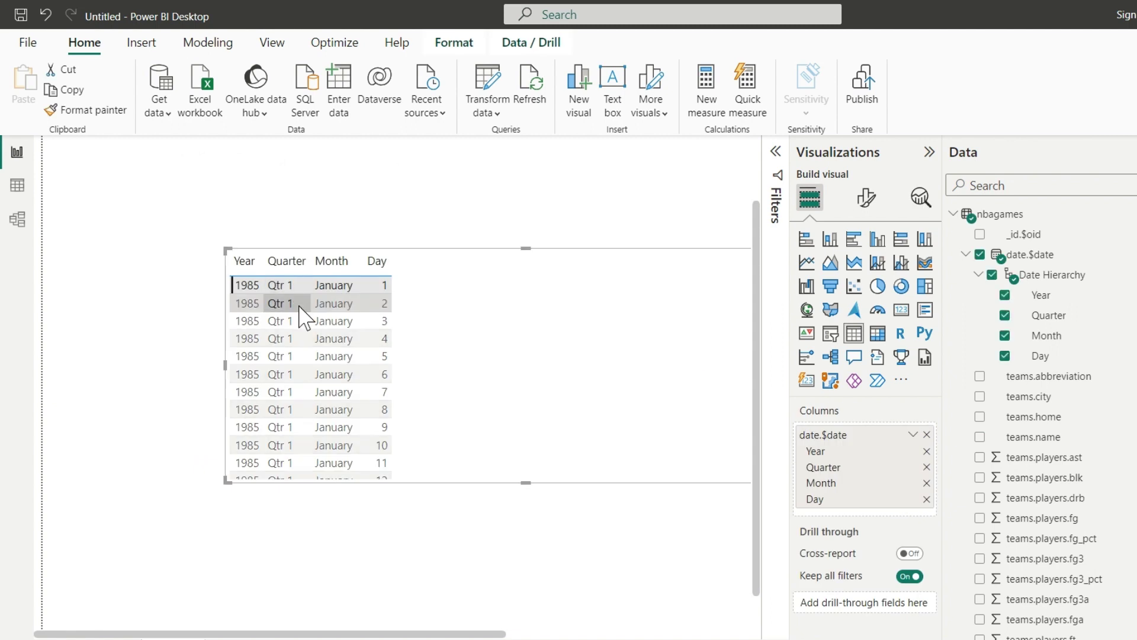
pyautogui.press('Delete')
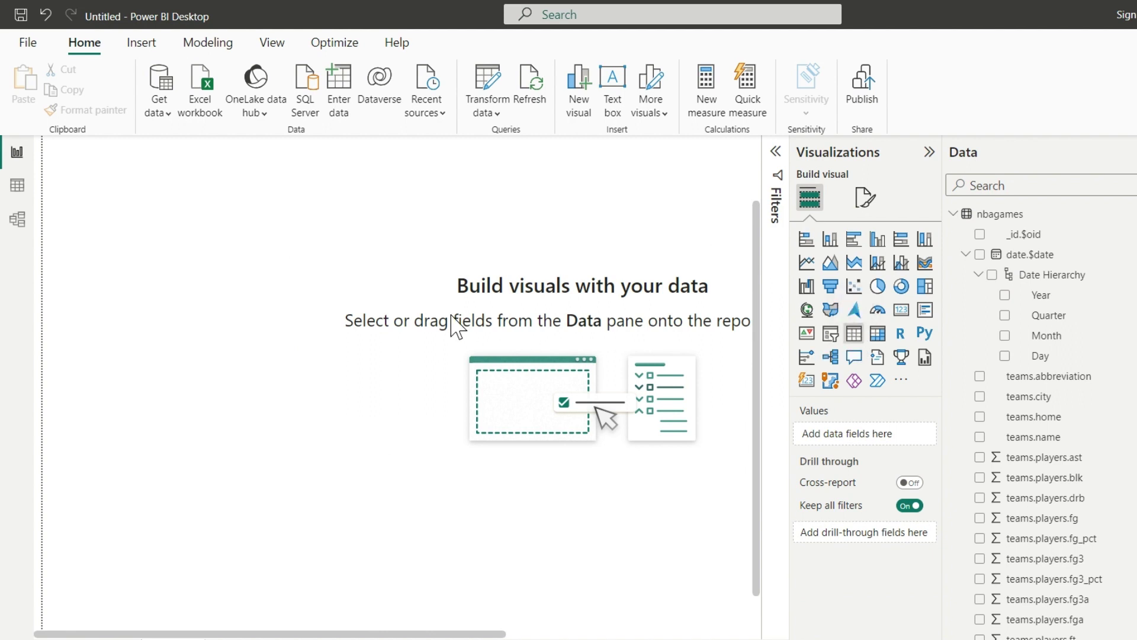
# Insert a new table visual, move it toward the middle of the canvas, and add the teams.name field
pyautogui.click(855, 333)
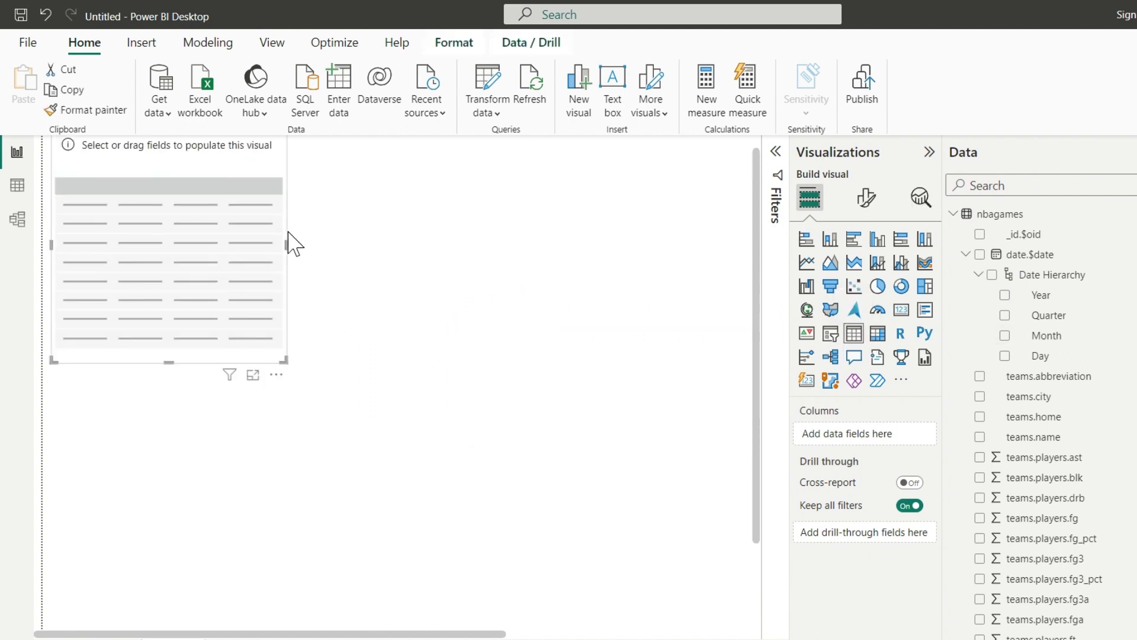
pyautogui.moveTo(245, 166); pyautogui.dragTo(533, 231)
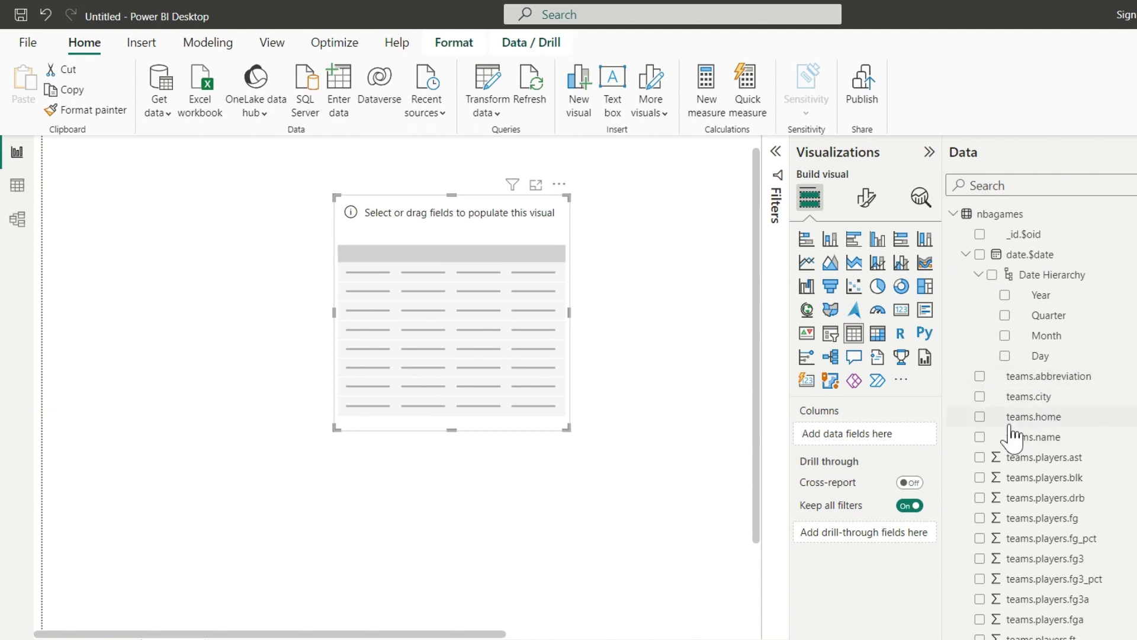
pyautogui.click(979, 437)
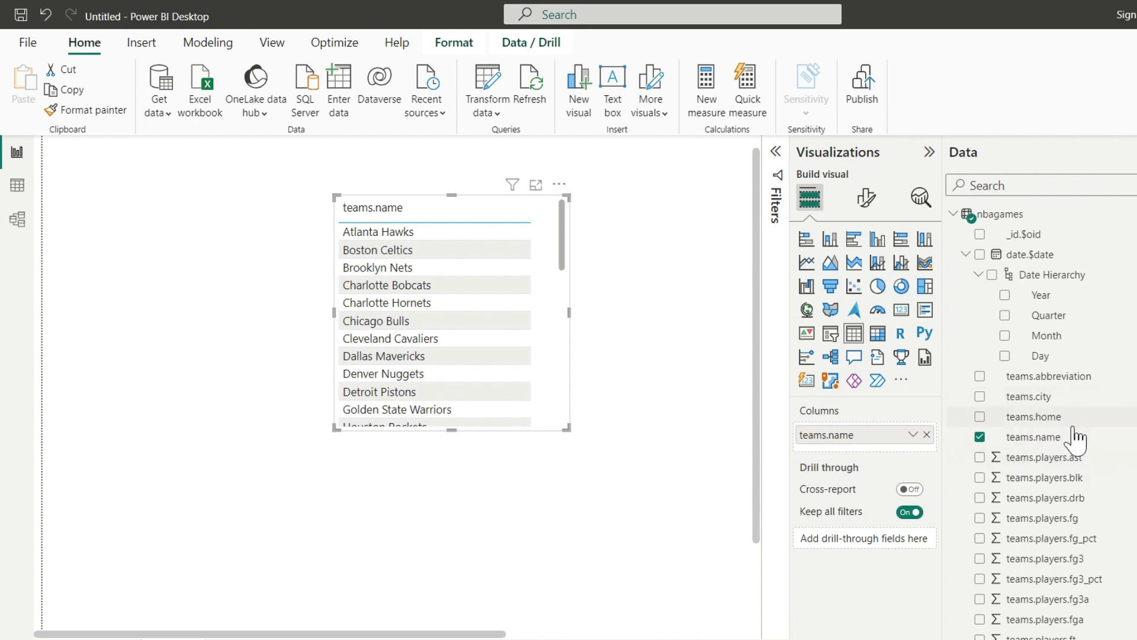
# Add the teams.players.player field to the table visual as a second column
pyautogui.scroll(-3, 1010, 438)
pyautogui.scroll(-2, 1077, 535)
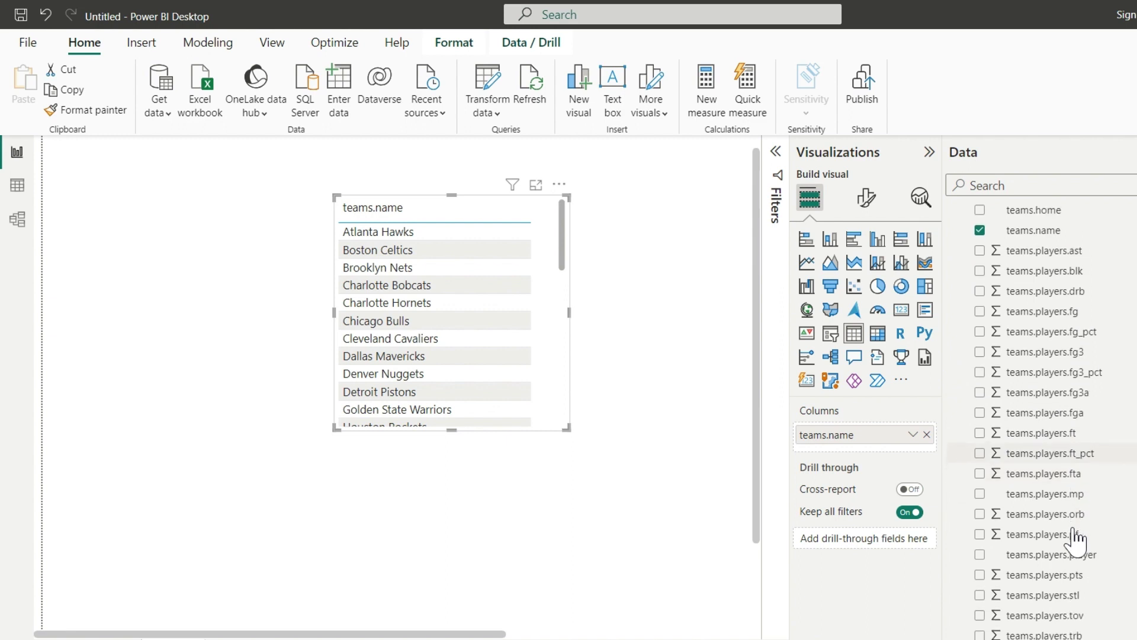
pyautogui.click(1039, 560)
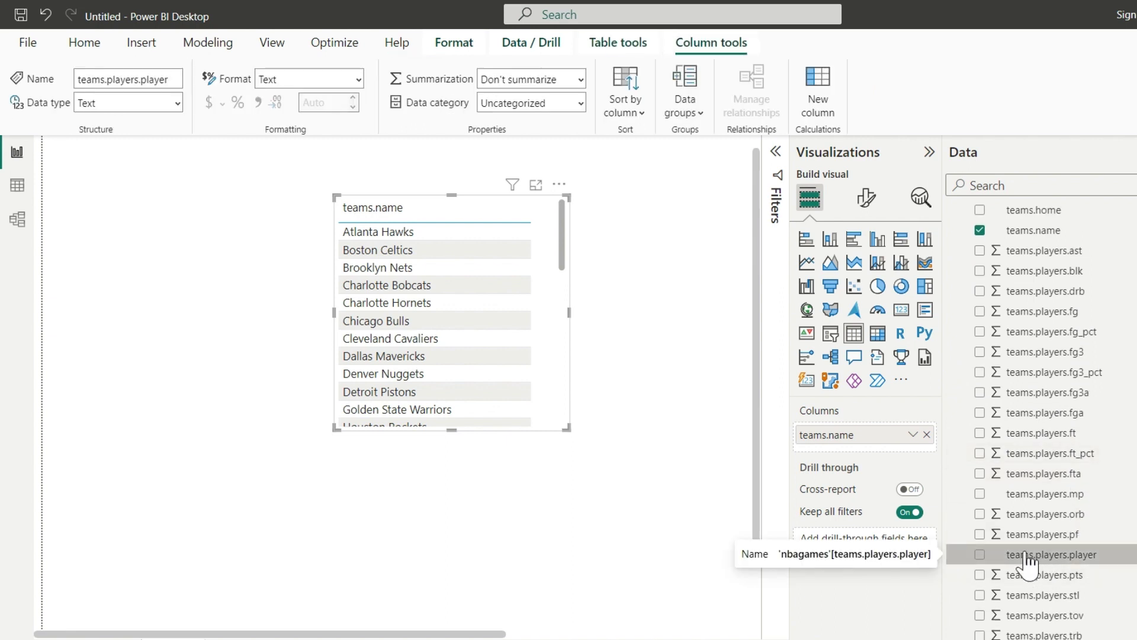
pyautogui.click(980, 554)
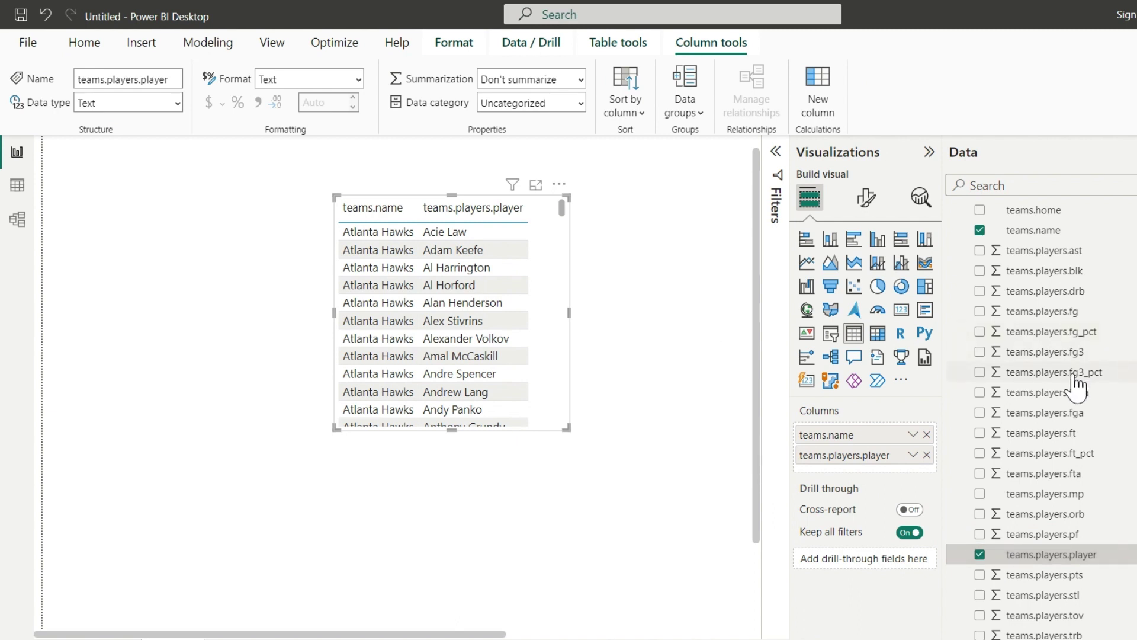
# Add the date.$date hierarchy to the table visual, widen the visual to show every date column, and shift it toward the canvas's left side
pyautogui.scroll(4, 1077, 391)
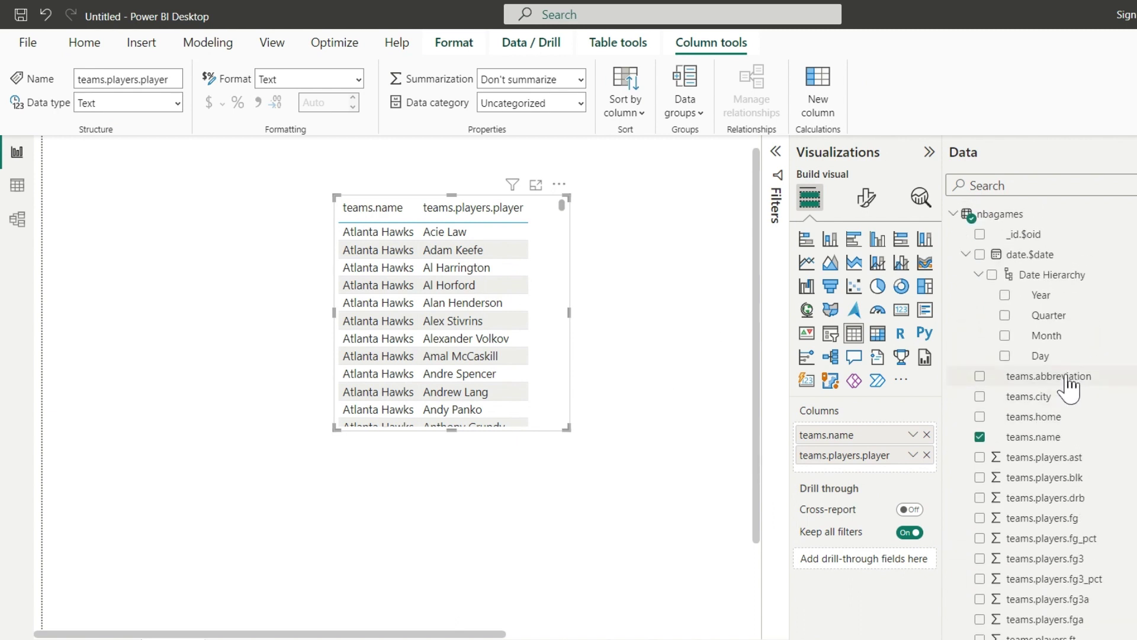
pyautogui.click(980, 255)
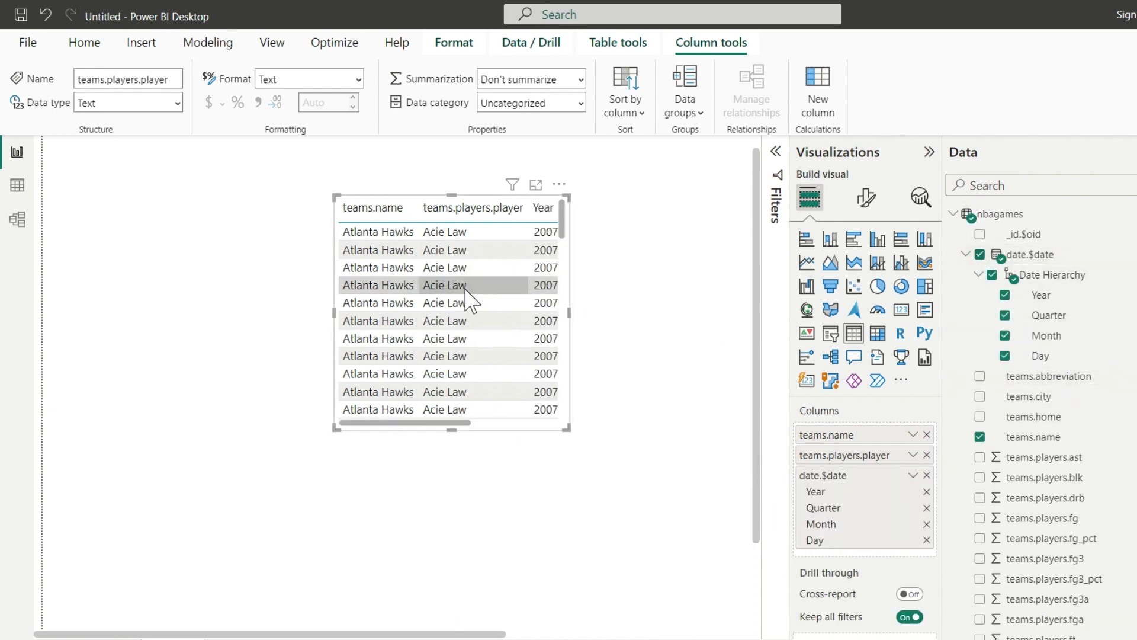
pyautogui.moveTo(569, 316); pyautogui.dragTo(736, 322)
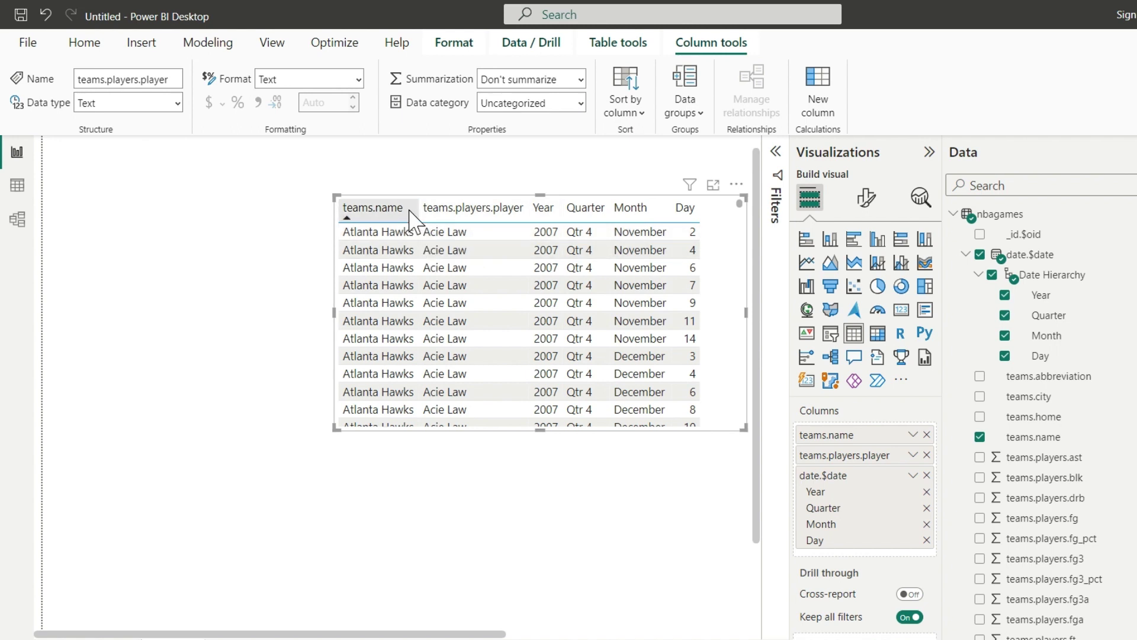
pyautogui.moveTo(355, 198); pyautogui.dragTo(211, 189)
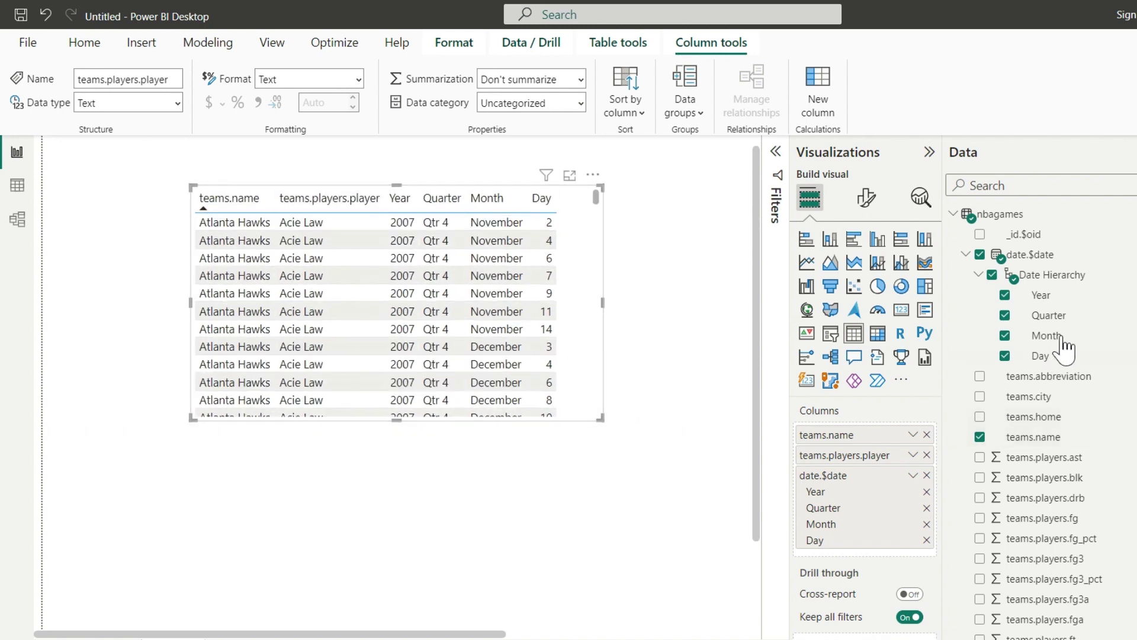
# Add the teams.players.pts field to the table visual and widen the visual to fit the points column
pyautogui.scroll(-3, 1064, 349)
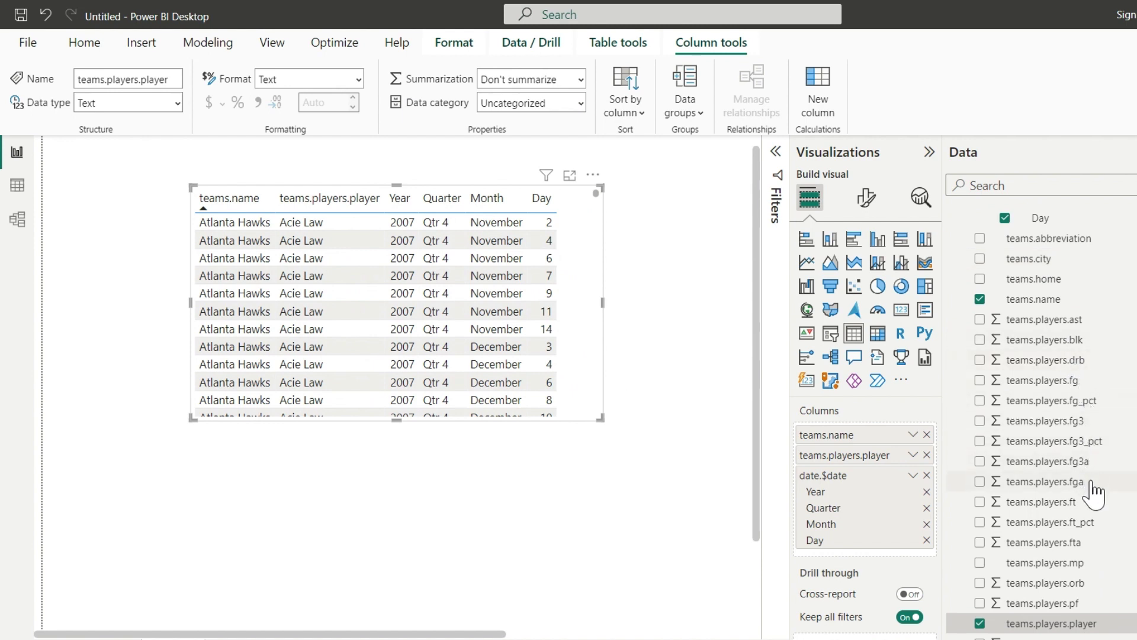
pyautogui.scroll(-2, 1066, 509)
pyautogui.scroll(-2, 1025, 539)
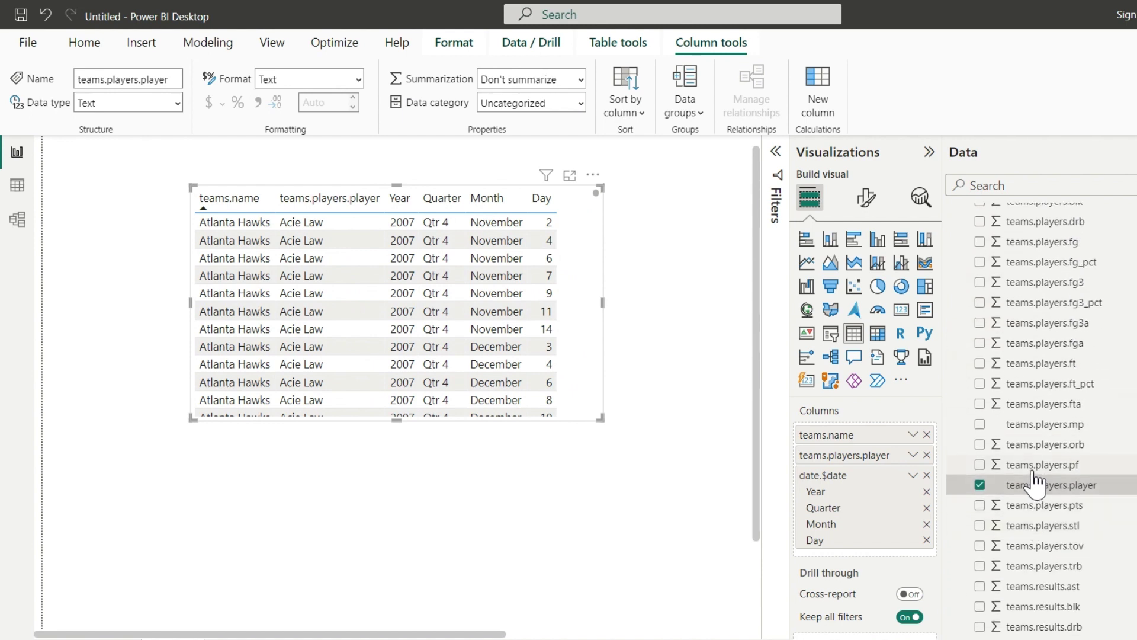
pyautogui.click(980, 505)
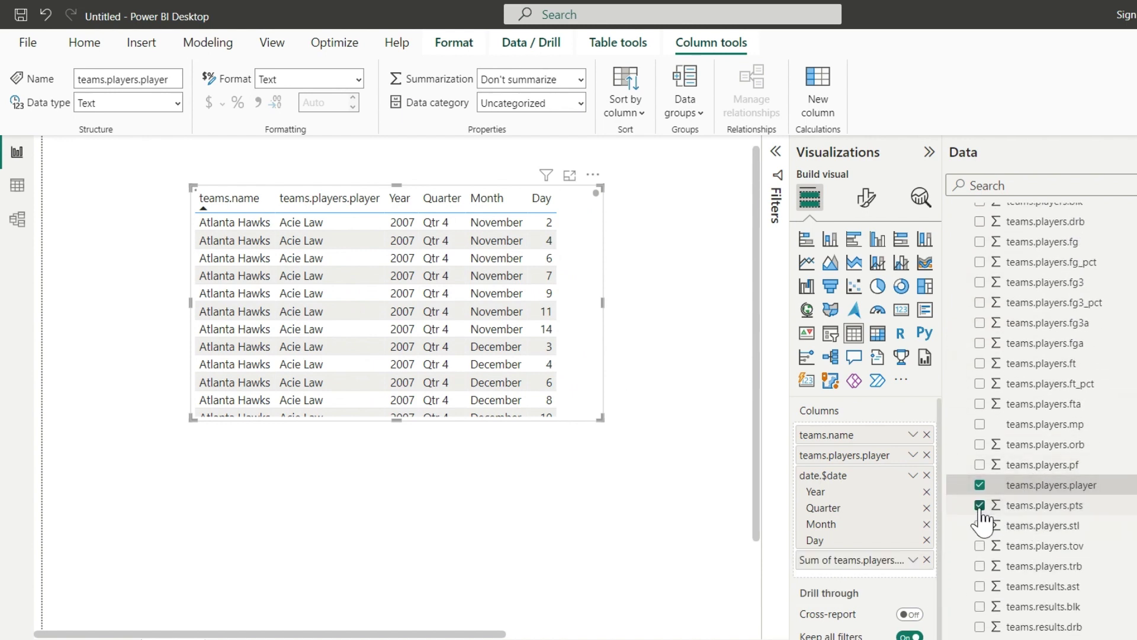
pyautogui.moveTo(601, 301); pyautogui.dragTo(717, 318)
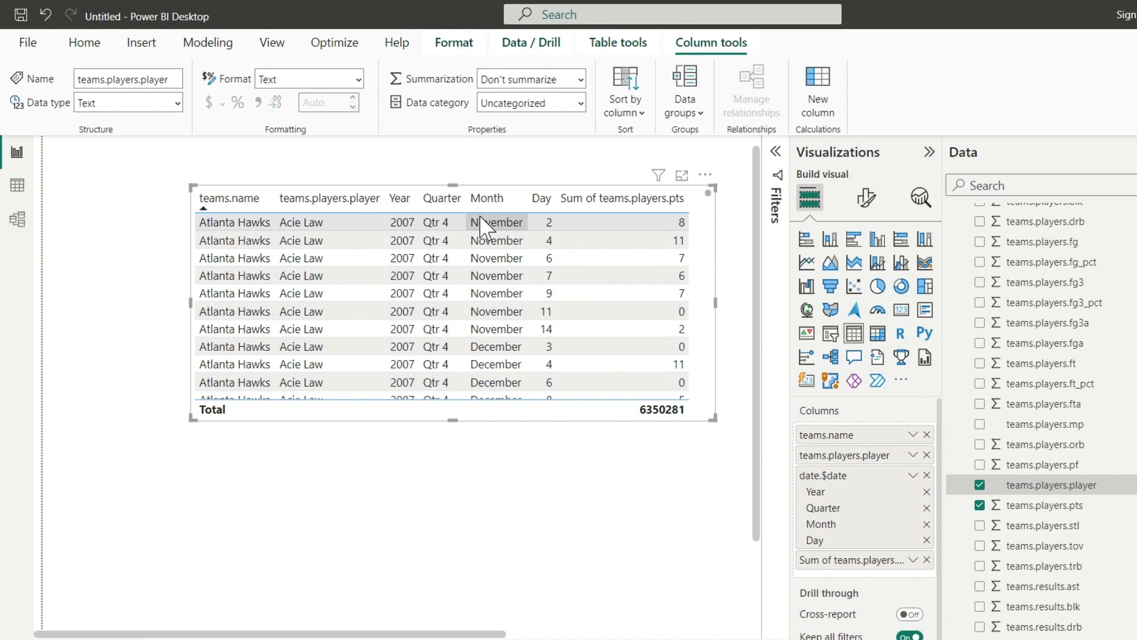
# Collapse the date.$date field in the nbagames field list and look through the remaining team result fields
pyautogui.scroll(5, 1023, 350)
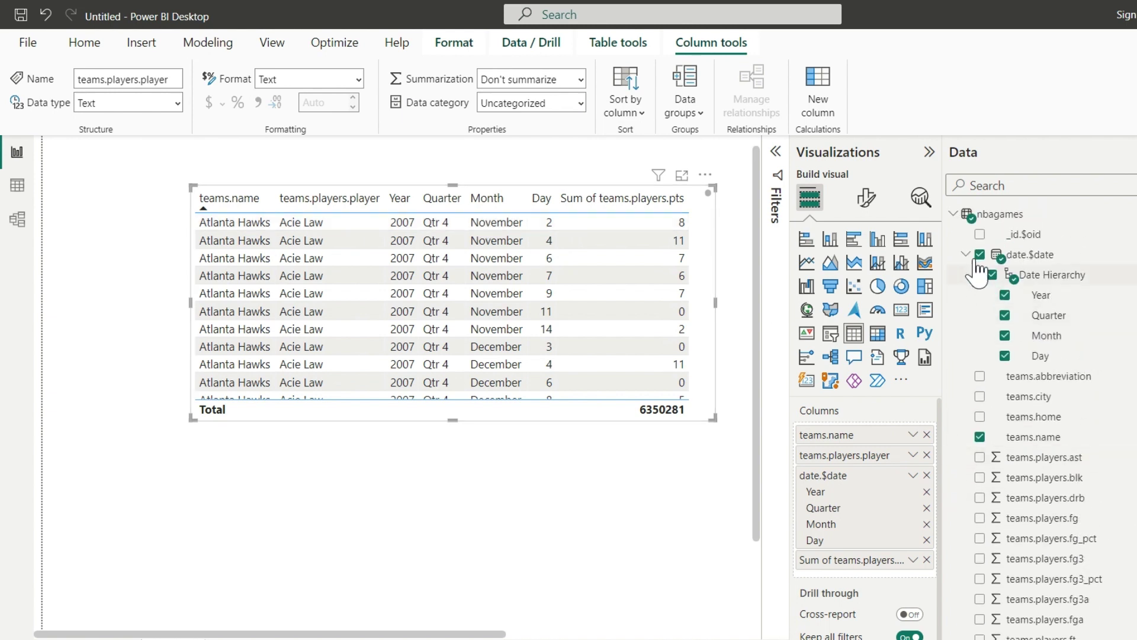
pyautogui.click(967, 254)
pyautogui.scroll(-10, 1060, 370)
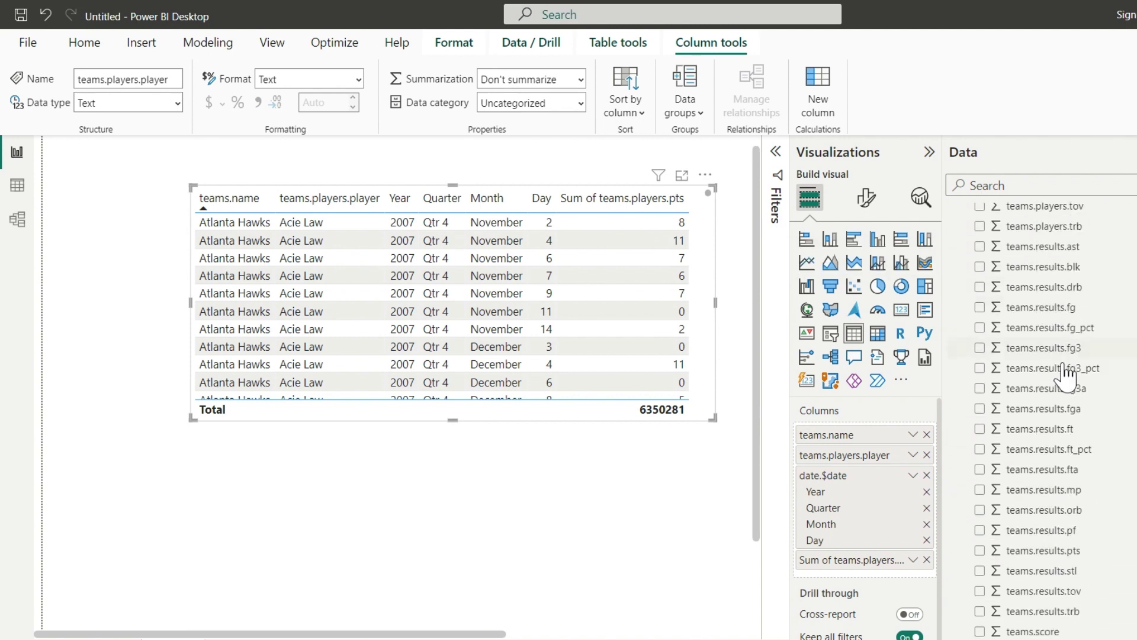
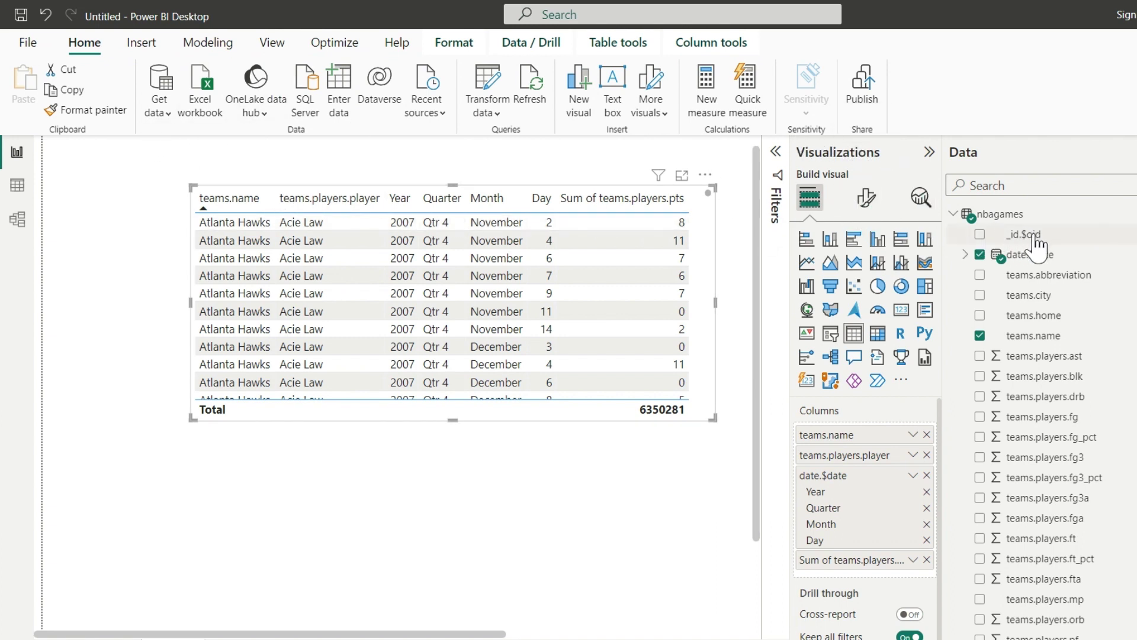
pyautogui.click(1010, 216)
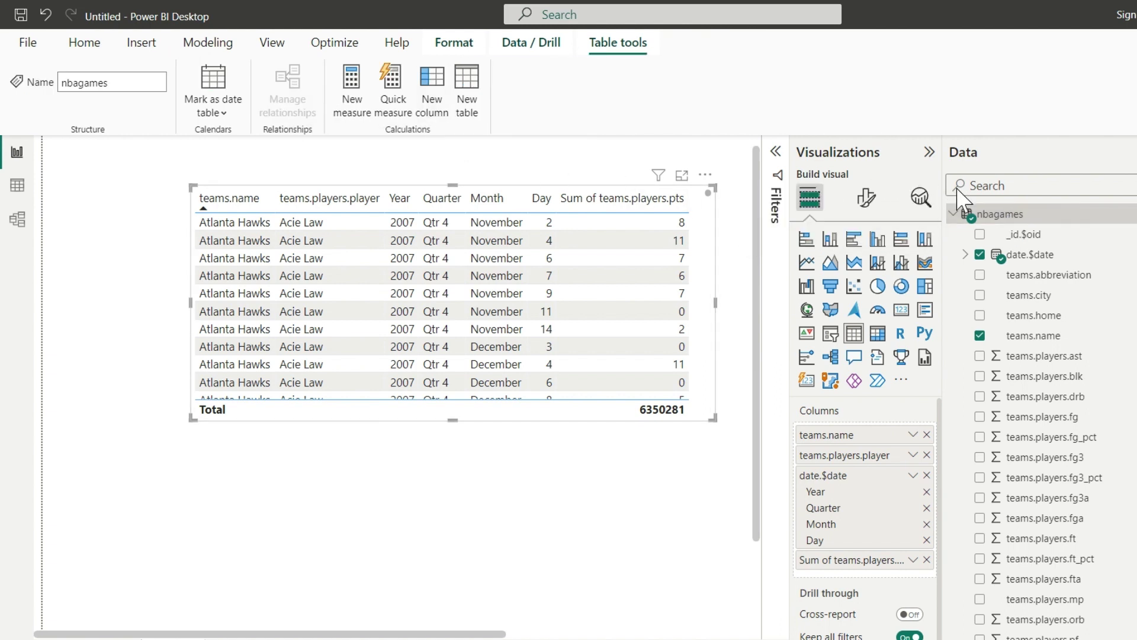
pyautogui.rightClick(1009, 222)
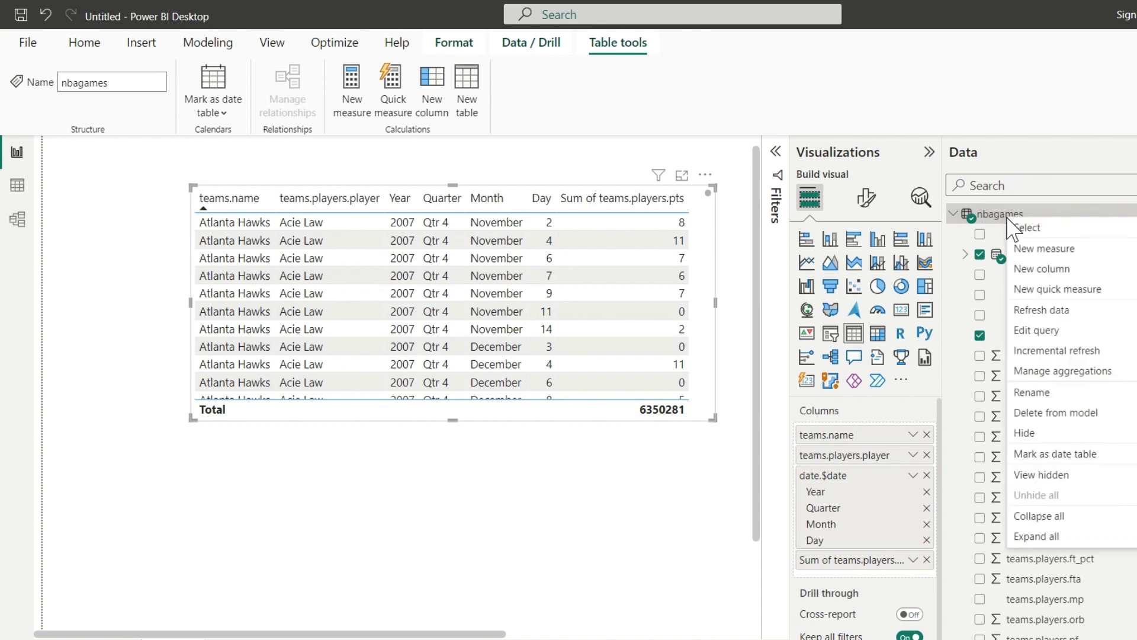
pyautogui.click(1033, 271)
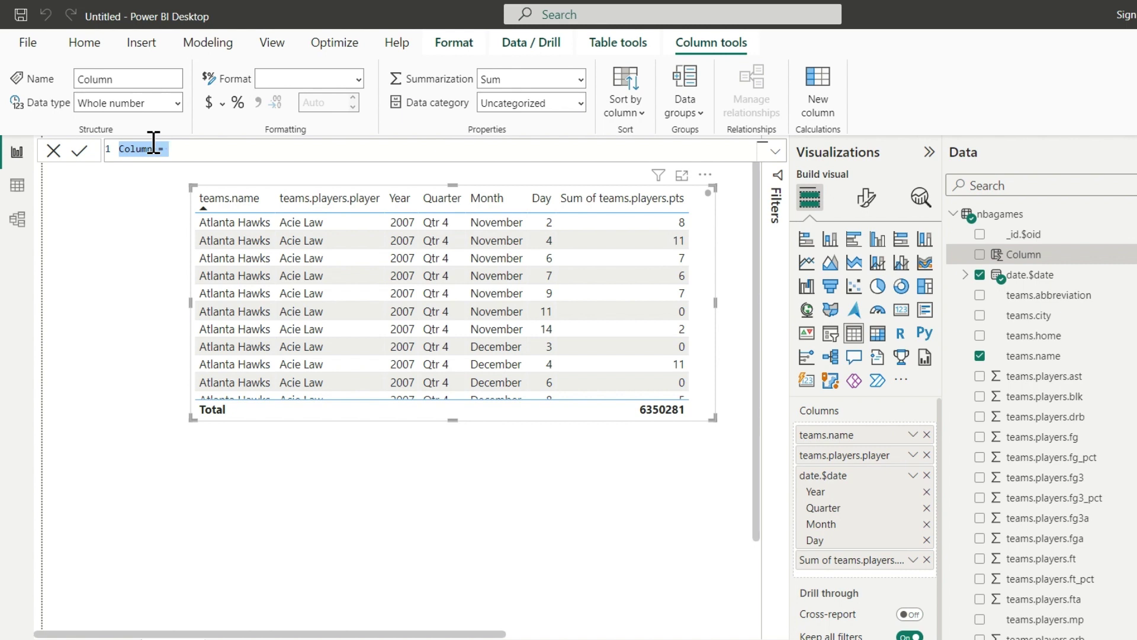
pyautogui.click(132, 84)
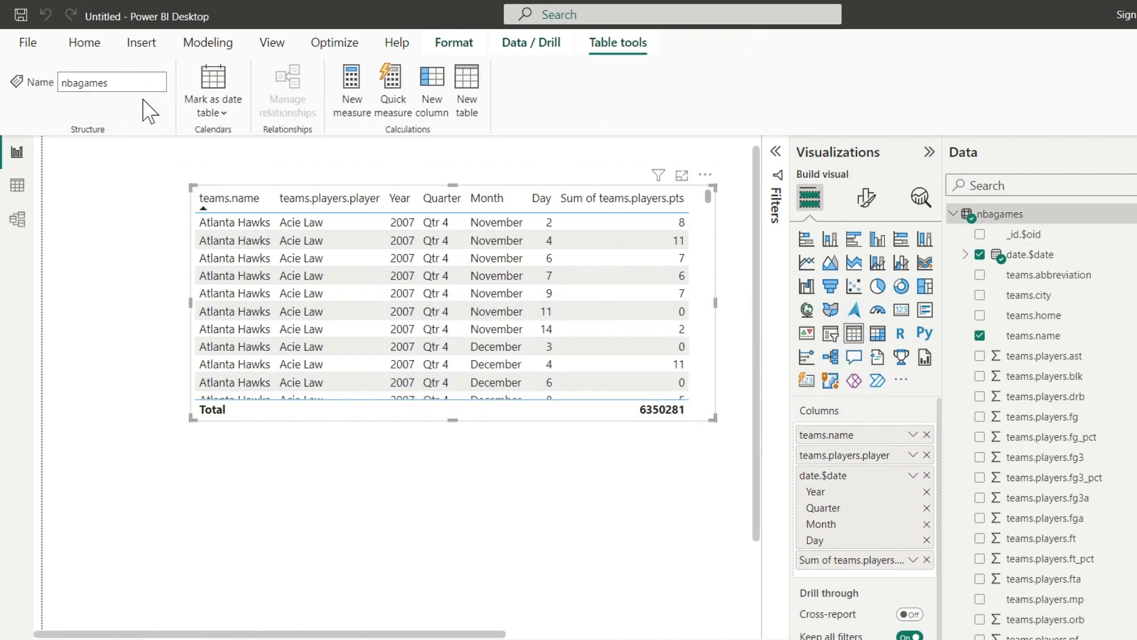
# Create a new calculated column in the nbagames table and name it game_date_format
pyautogui.rightClick(1036, 215)
pyautogui.click(1079, 266)
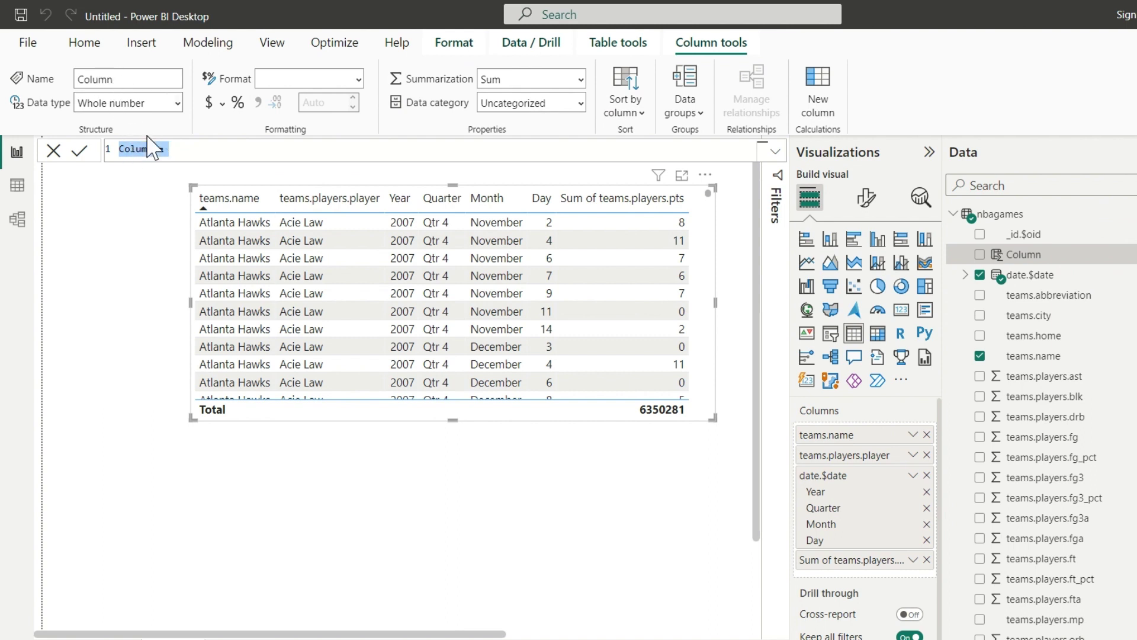
pyautogui.click(151, 148)
pyautogui.moveTo(151, 149); pyautogui.dragTo(118, 149)
pyautogui.write('game_date_format')
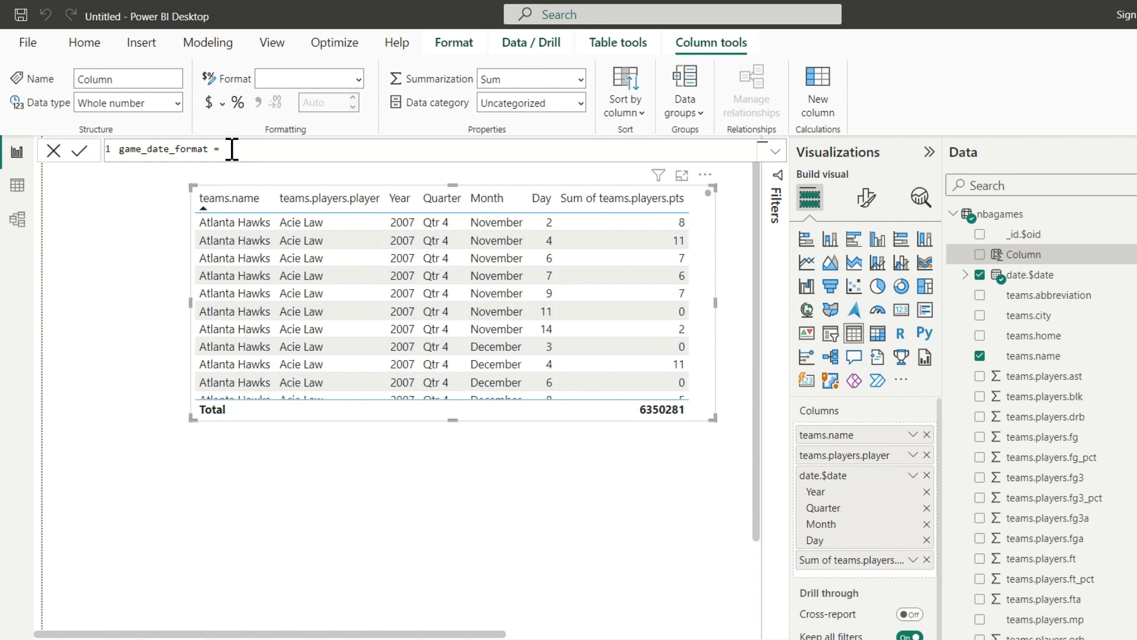
# Define the game_date_format column as FORMAT([date.$date], "MMMM DD, YYYY") and commit the formula
pyautogui.write('GAME_DATE= FORMAT([date.$date], "MMMM DD, YYYY")')
pyautogui.moveTo(280, 150); pyautogui.dragTo(228, 151)
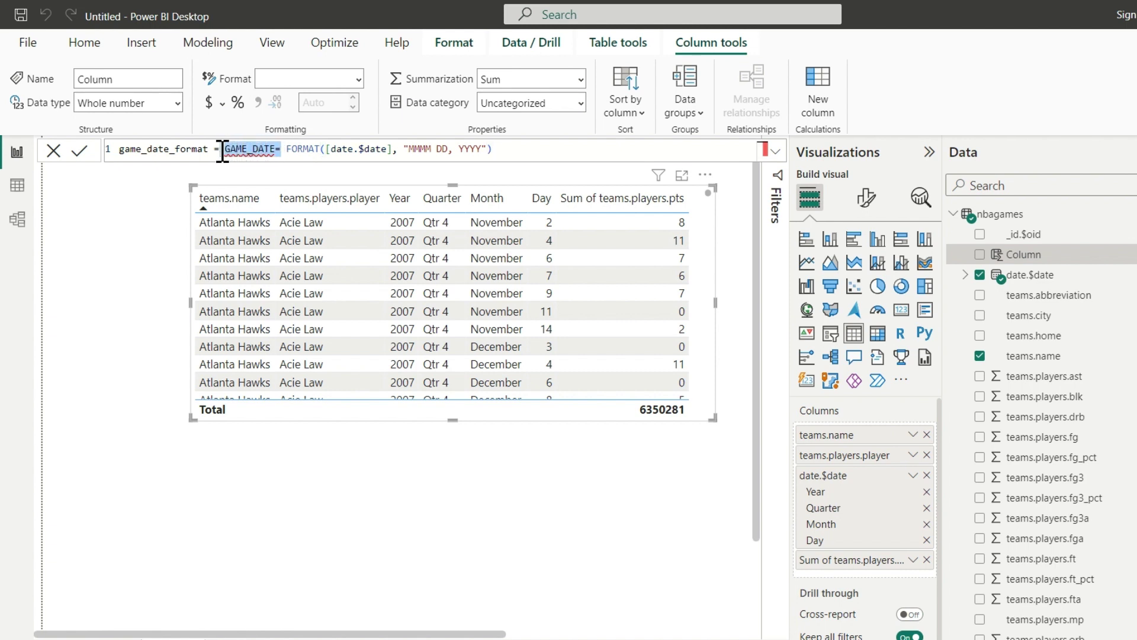
pyautogui.press('Delete')
pyautogui.press('Delete')
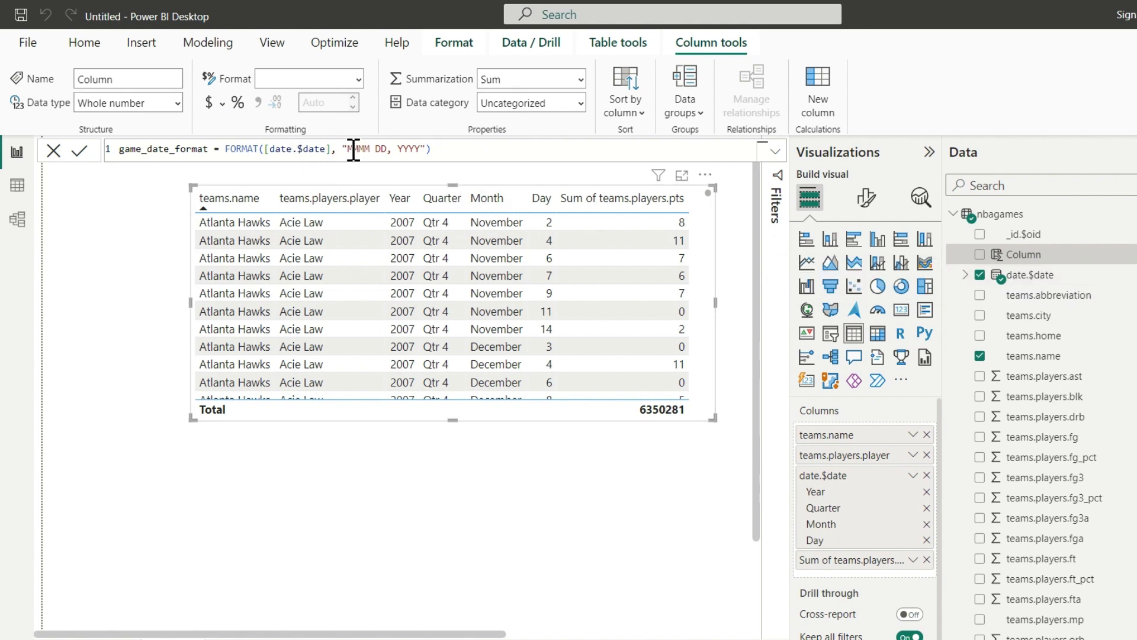
pyautogui.moveTo(348, 148); pyautogui.dragTo(425, 149)
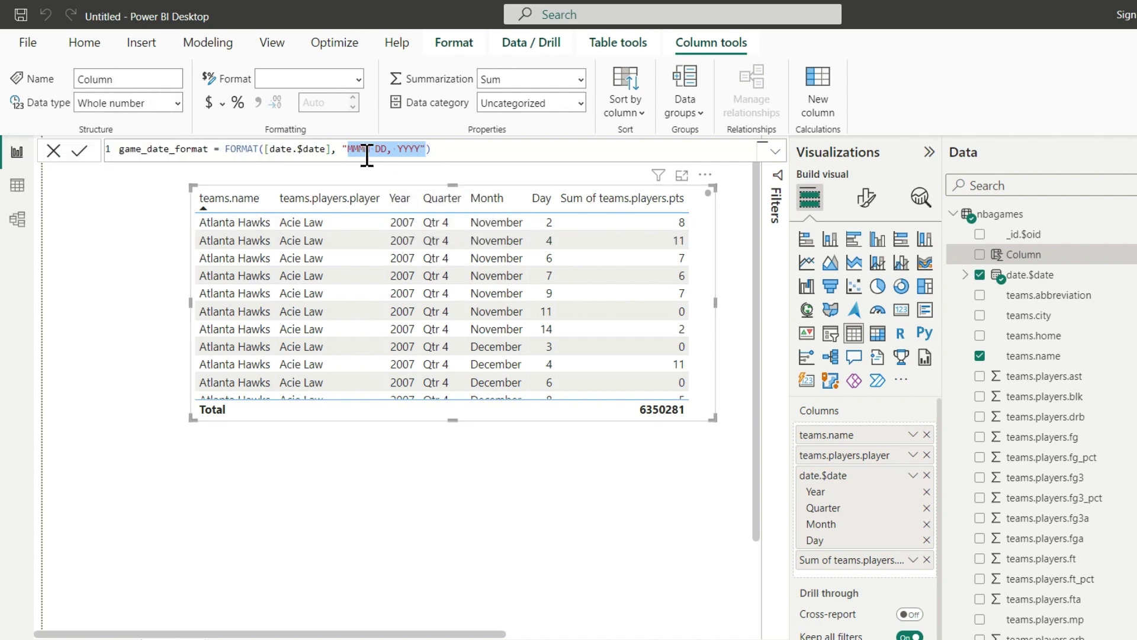
pyautogui.moveTo(211, 149); pyautogui.dragTo(116, 151)
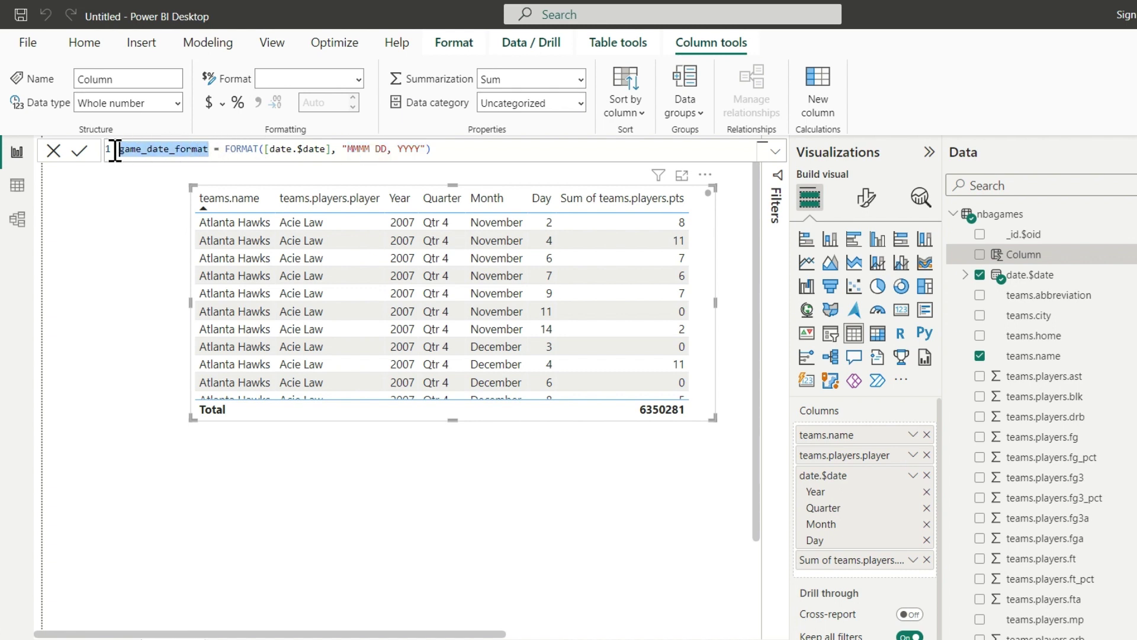
pyautogui.click(82, 154)
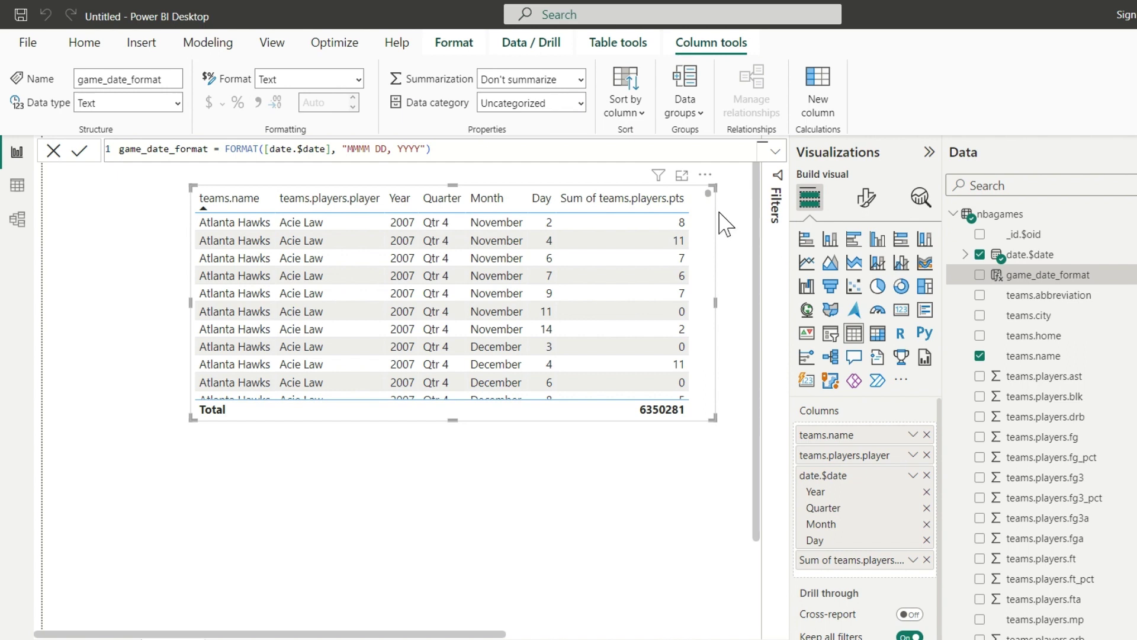
# Add the game_date_format column to the table visual and bring its values into view
pyautogui.click(981, 275)
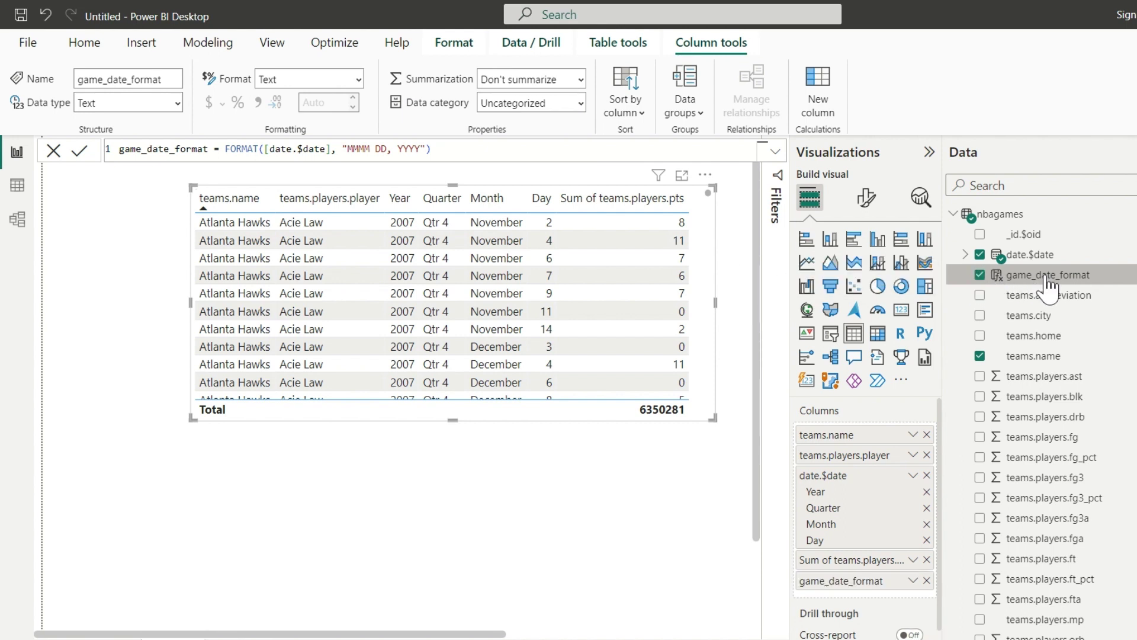
pyautogui.moveTo(1047, 286)
pyautogui.mouseDown()
pyautogui.moveTo(1066, 309)
pyautogui.moveTo(1033, 288)
pyautogui.mouseUp()
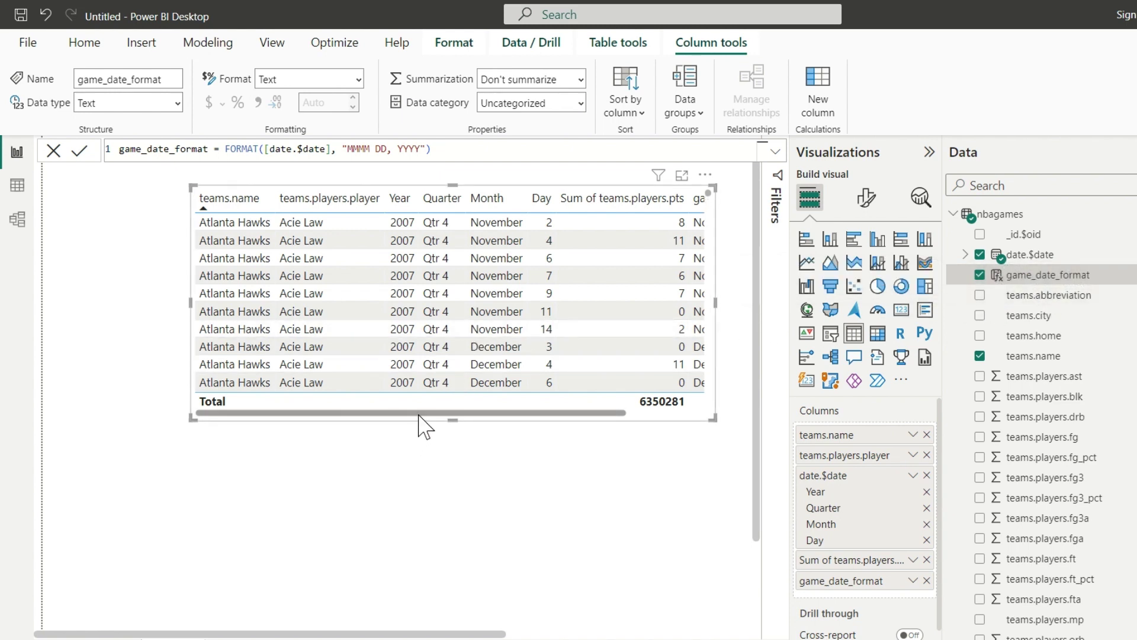
pyautogui.moveTo(419, 413); pyautogui.dragTo(540, 436)
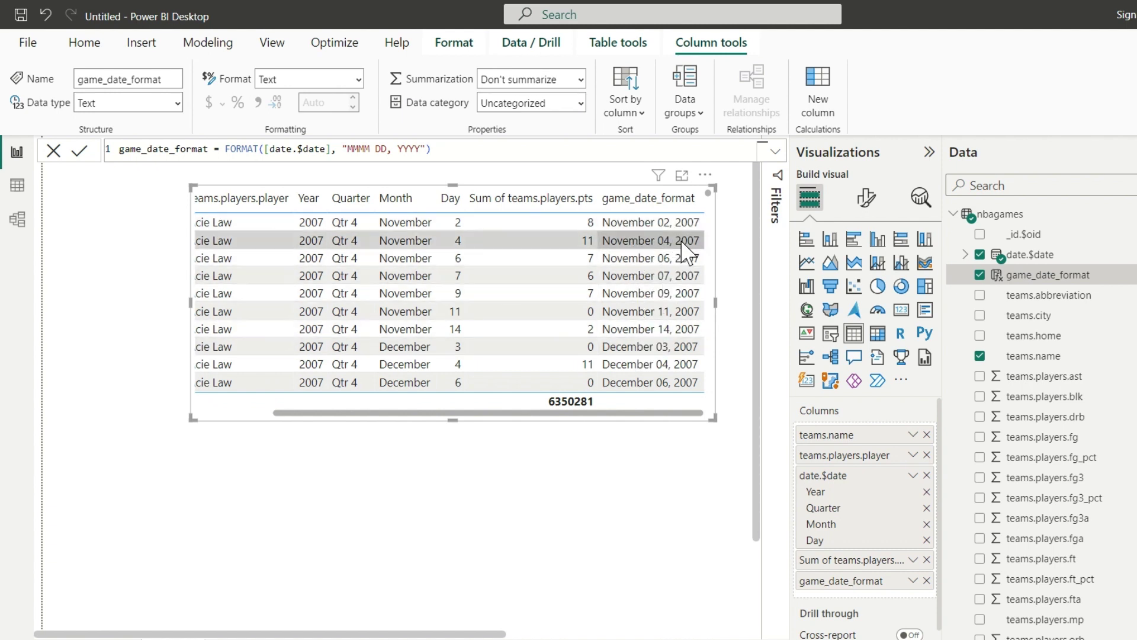
# Remove the date.$date hierarchy from the table visual and place game_date_format ahead of the teams.players.pts sum
pyautogui.click(980, 255)
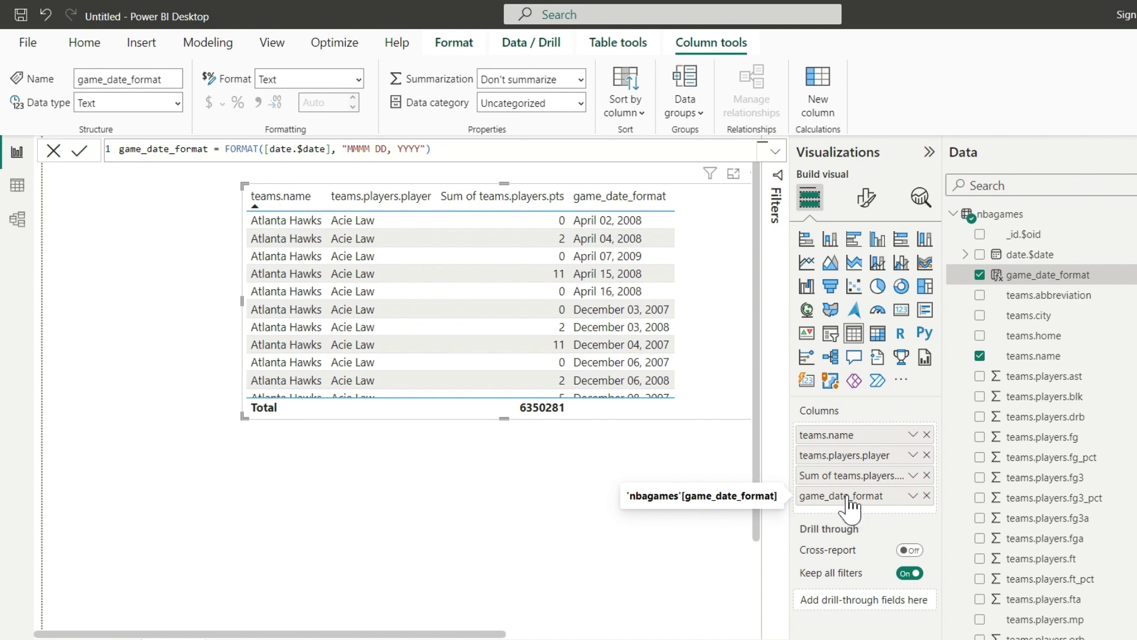
pyautogui.moveTo(851, 502); pyautogui.dragTo(850, 474)
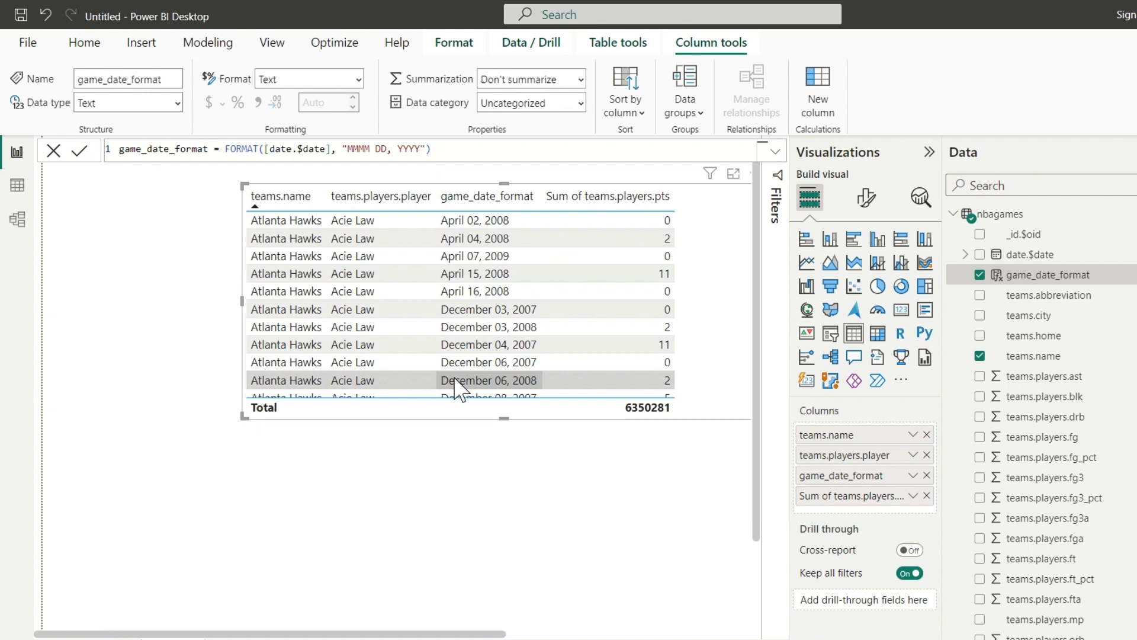
# Create a new measure in the nbagames table with no visual selected on the report page
pyautogui.moveTo(817, 639)
pyautogui.click(1001, 214)
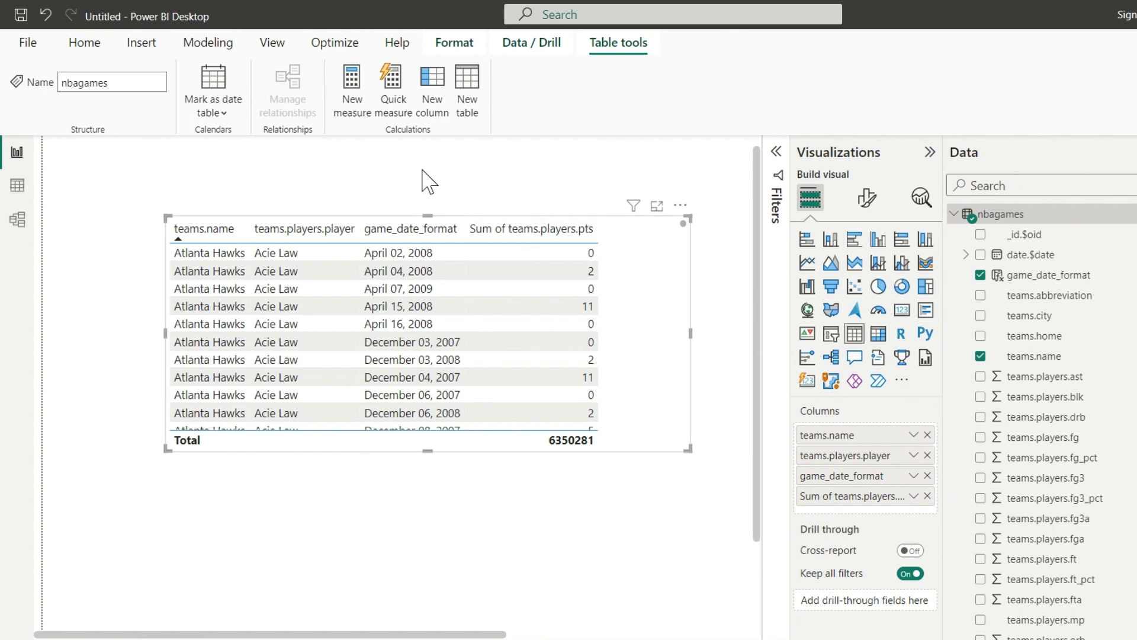
pyautogui.click(371, 145)
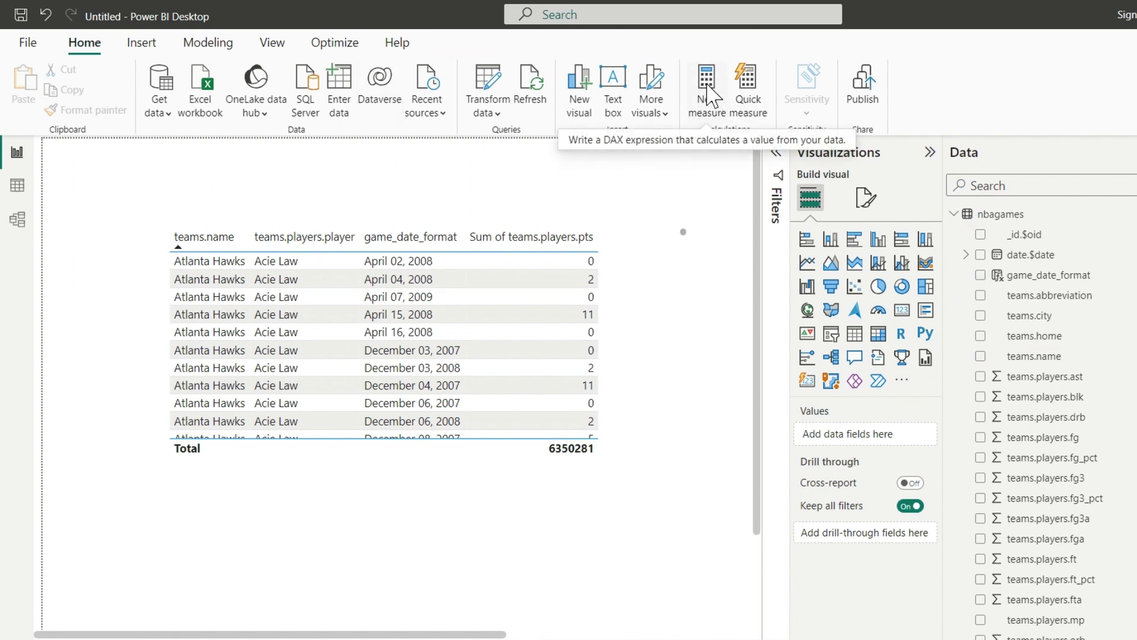
pyautogui.rightClick(996, 218)
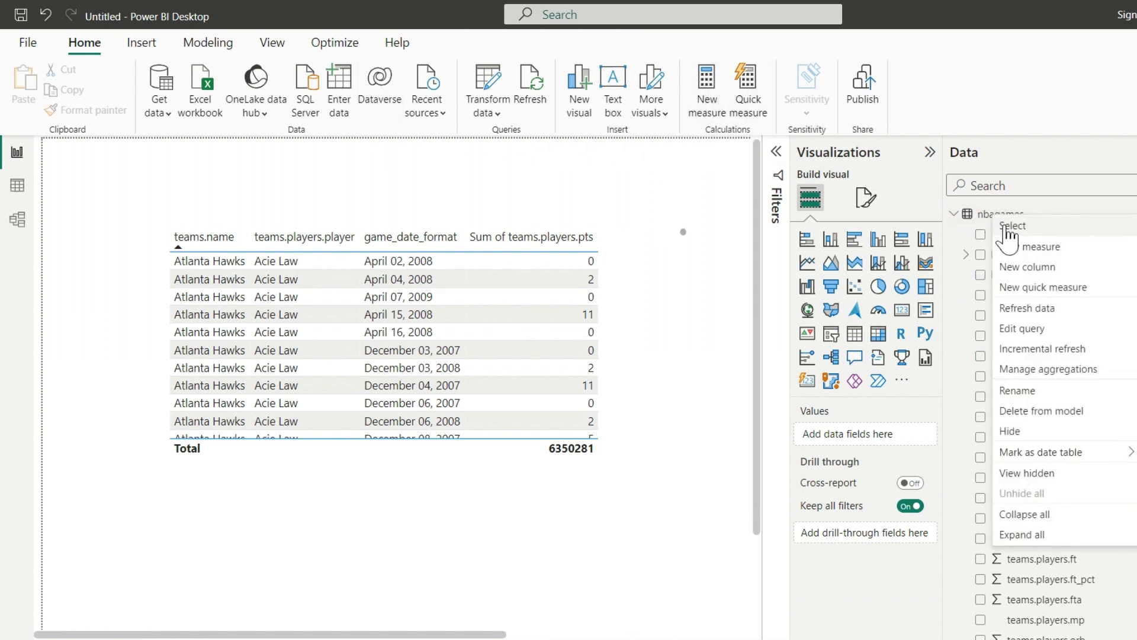
pyautogui.click(710, 90)
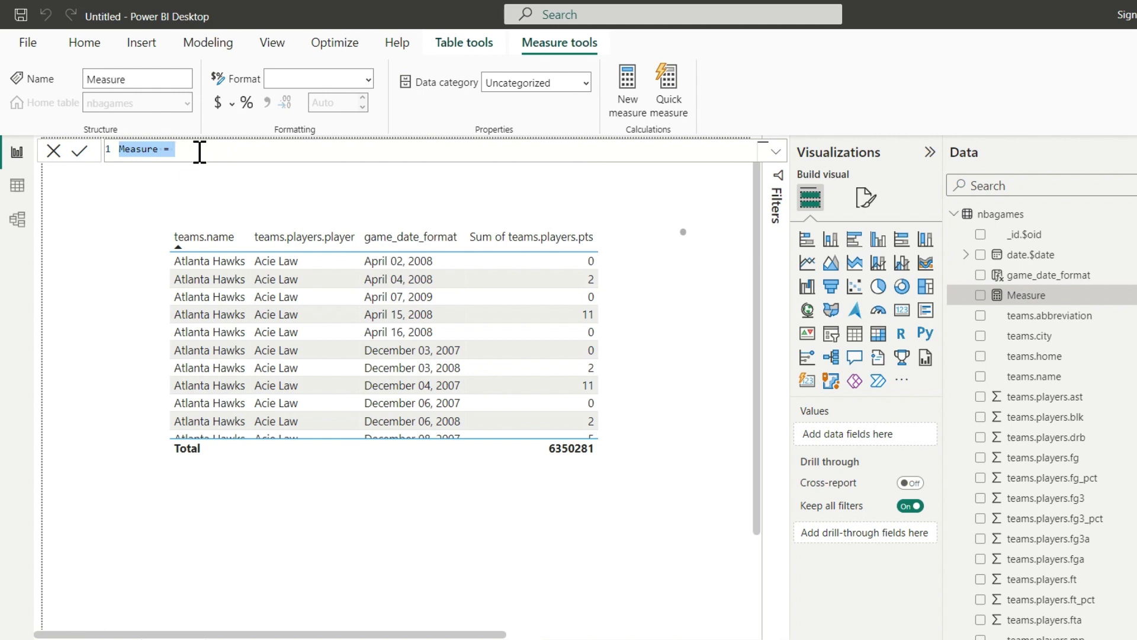
# Define the new measure as max_pts = MAXX(all(nbagames),[teams.players.pts]) and commit the formula
pyautogui.click(140, 149)
pyautogui.doubleClick(148, 148)
pyautogui.click(143, 150)
pyautogui.moveTo(190, 152); pyautogui.dragTo(116, 150)
pyautogui.write('max_pts = MAXX(all(nbagames),[teams.players.pts])')
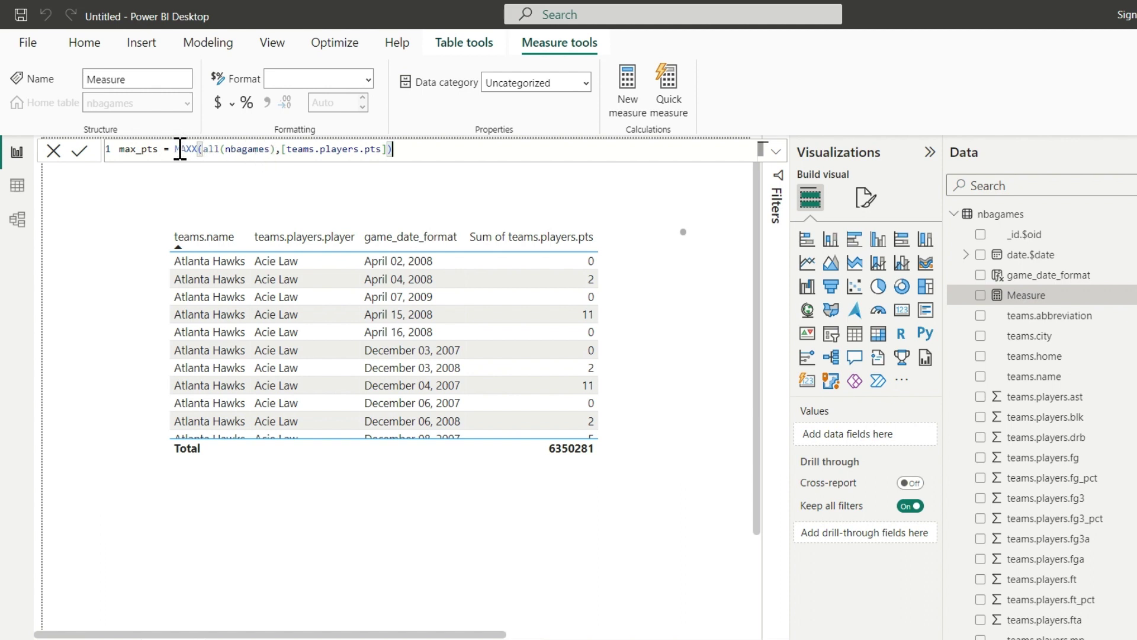
pyautogui.moveTo(179, 149); pyautogui.dragTo(203, 149)
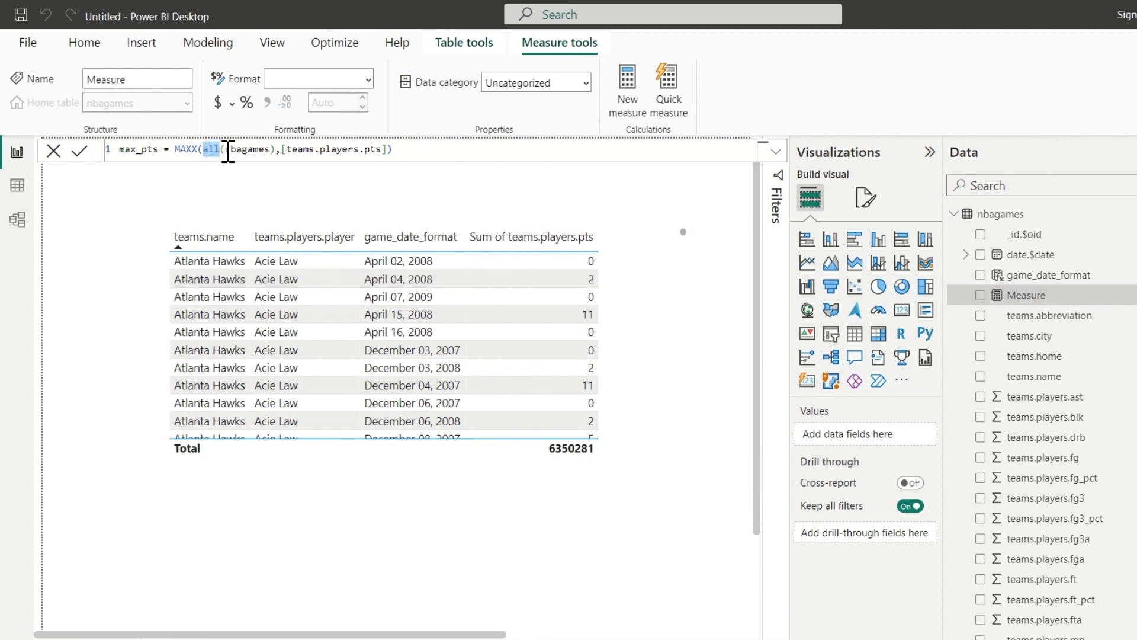
pyautogui.moveTo(225, 150); pyautogui.dragTo(271, 152)
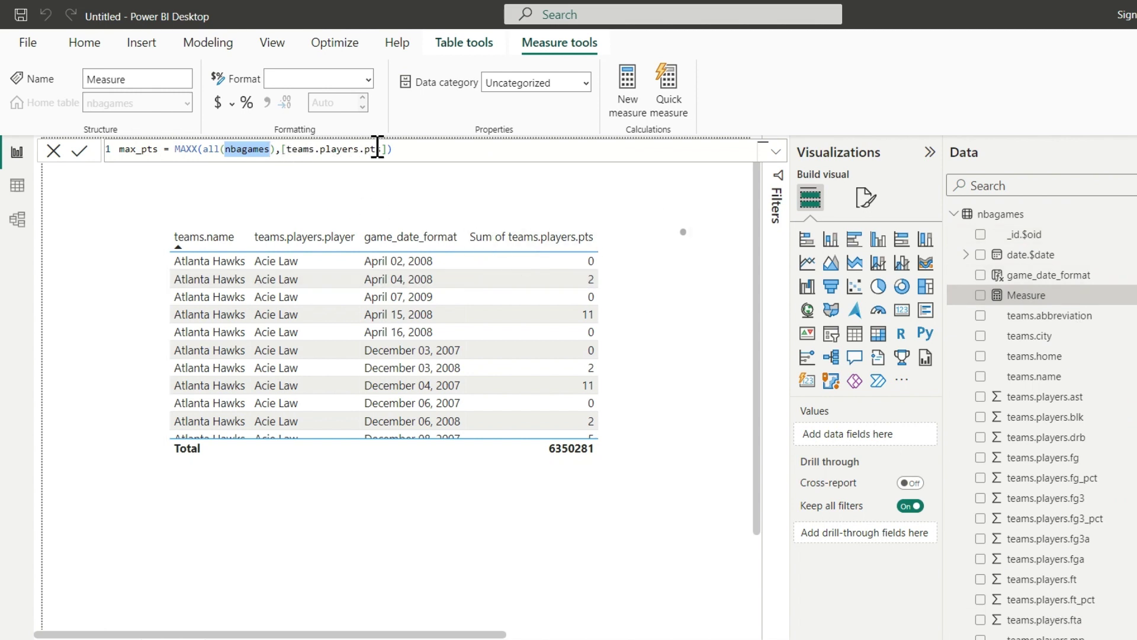
pyautogui.scroll(-2, 1084, 468)
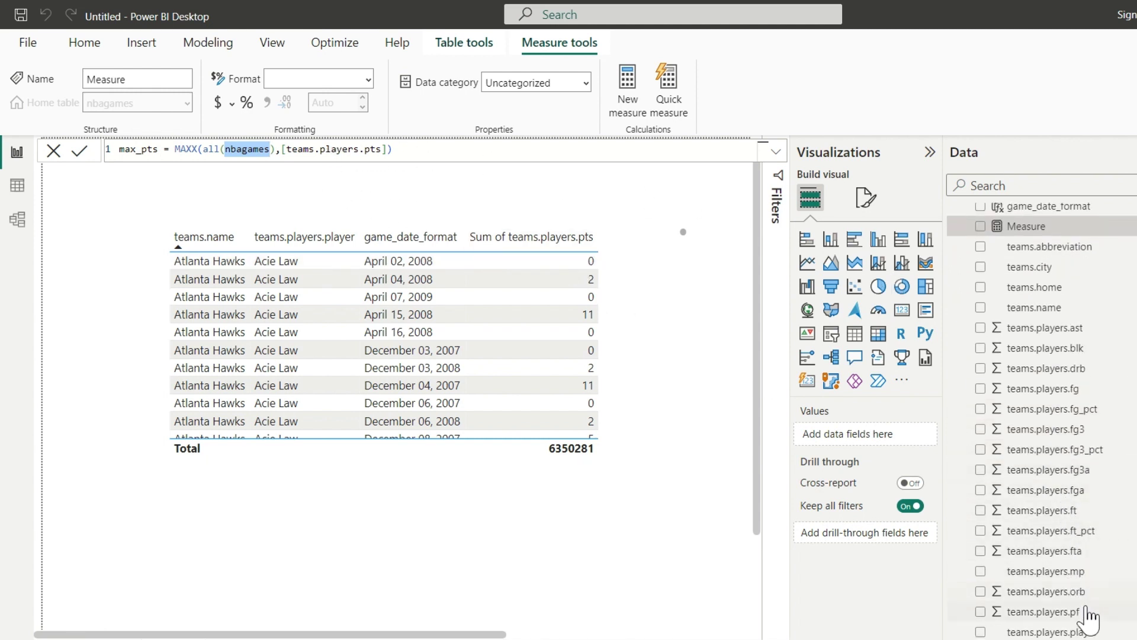
pyautogui.scroll(-2, 1084, 616)
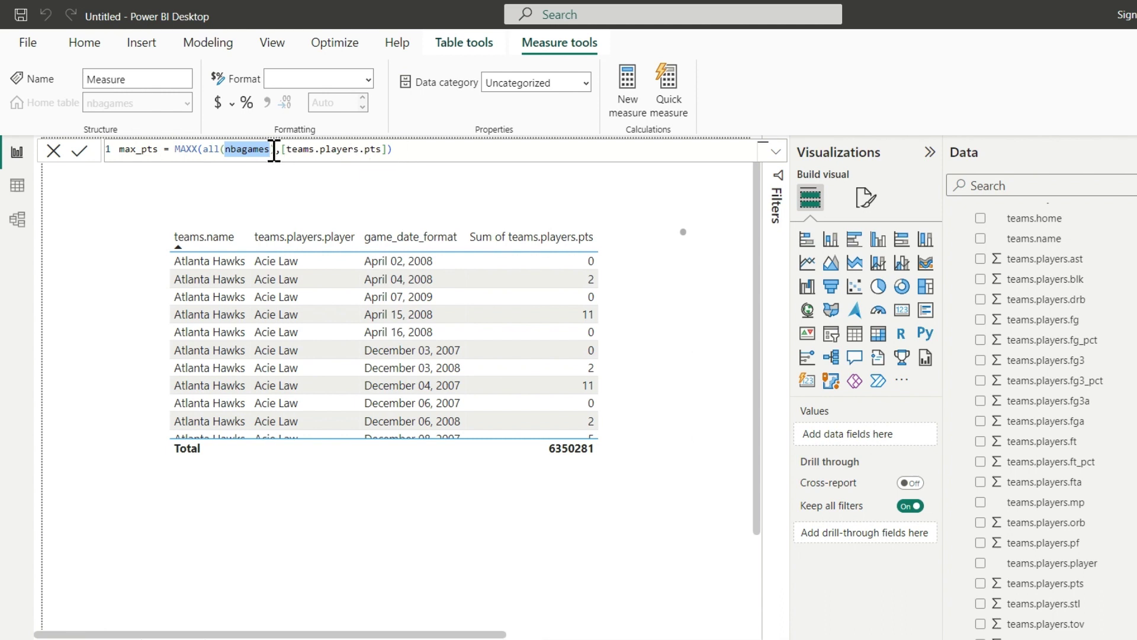
pyautogui.click(194, 149)
pyautogui.moveTo(195, 155); pyautogui.dragTo(199, 155)
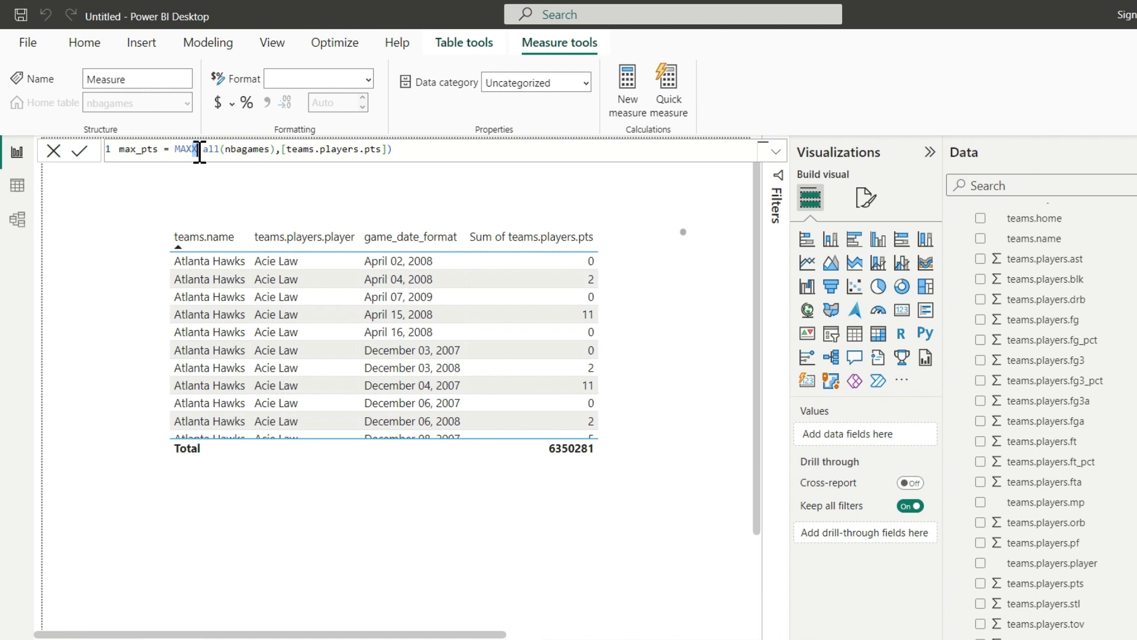
pyautogui.click(79, 151)
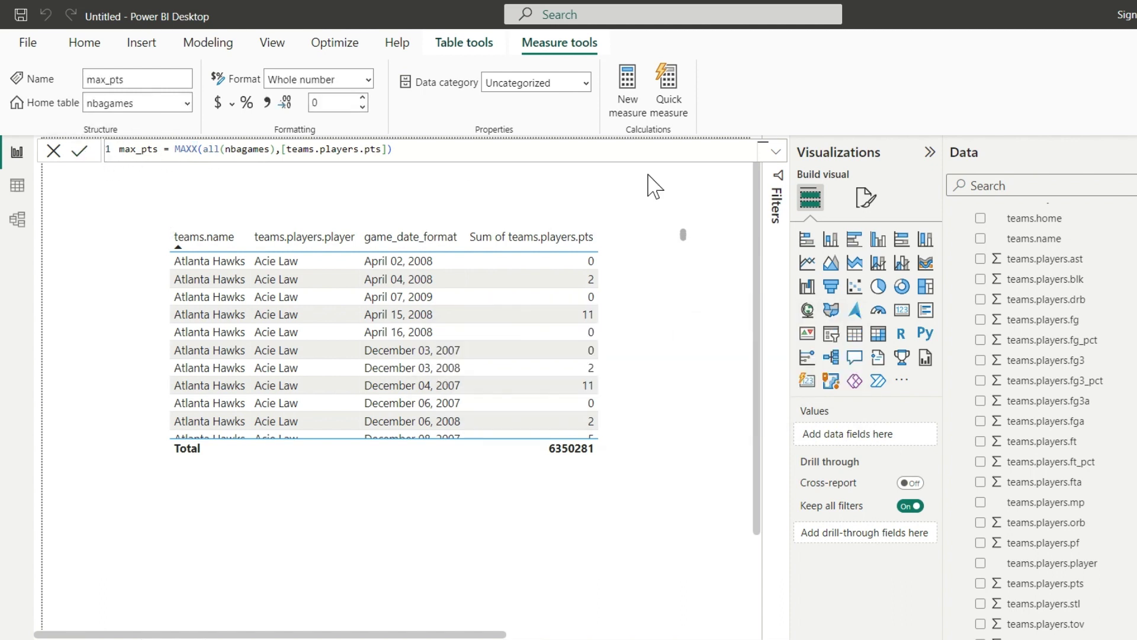
# Inspect the formulas of the game_date_format column and the max_pts measure to compare a calculated column with a measure
pyautogui.scroll(4, 977, 379)
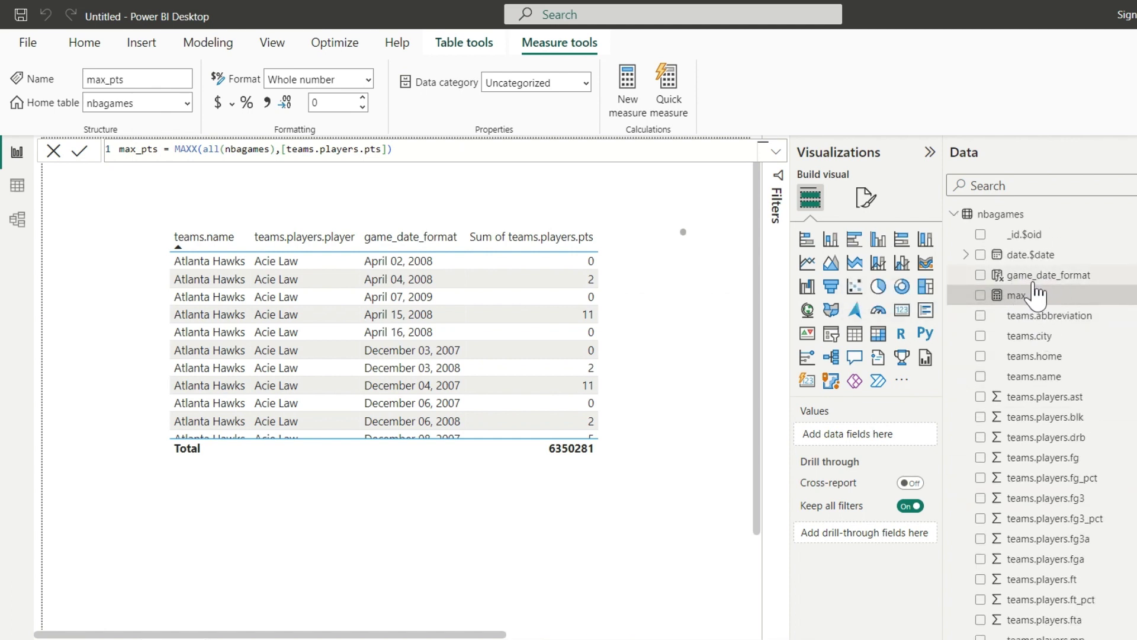
pyautogui.click(1019, 274)
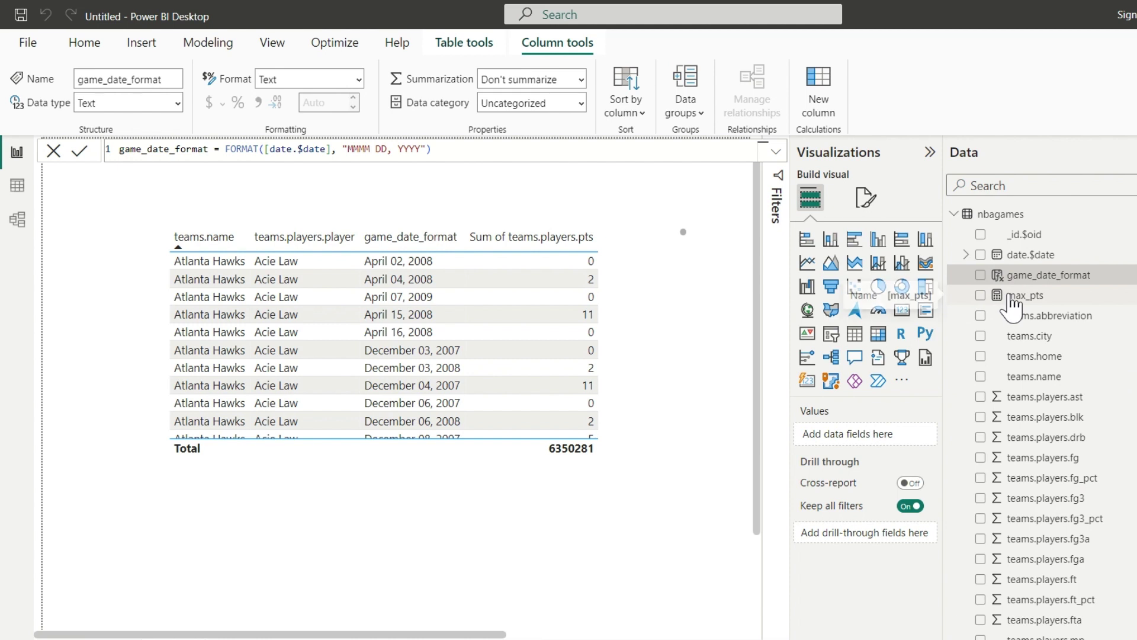
pyautogui.click(1011, 295)
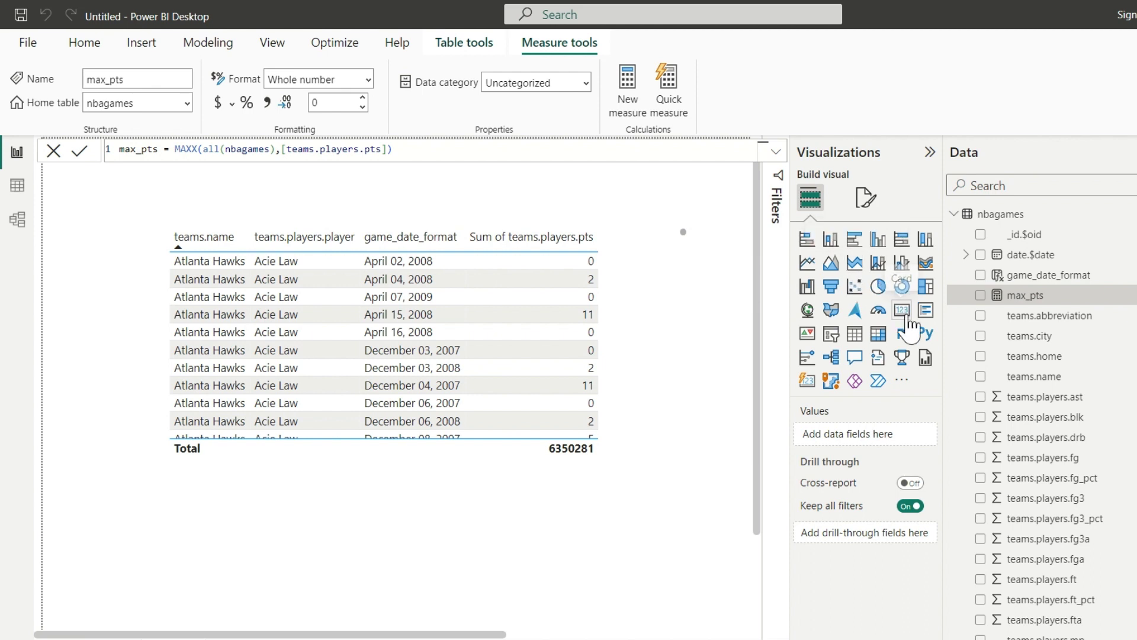
# Add a Card visual showing the max_pts measure, shrunk and placed directly beneath the table visual
pyautogui.click(680, 466)
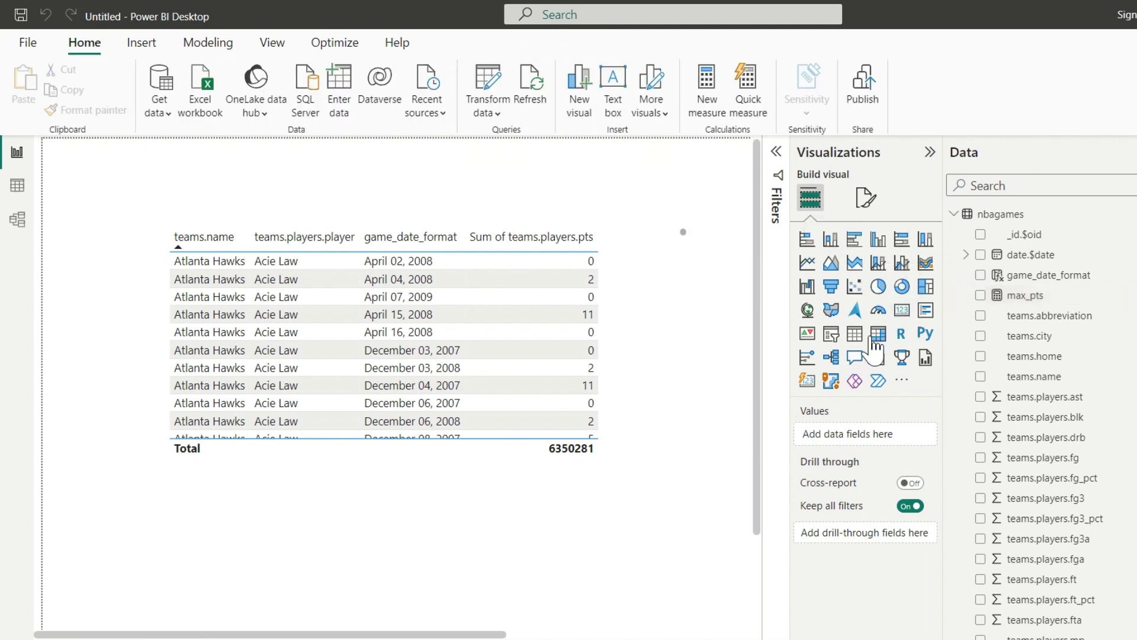
pyautogui.click(901, 310)
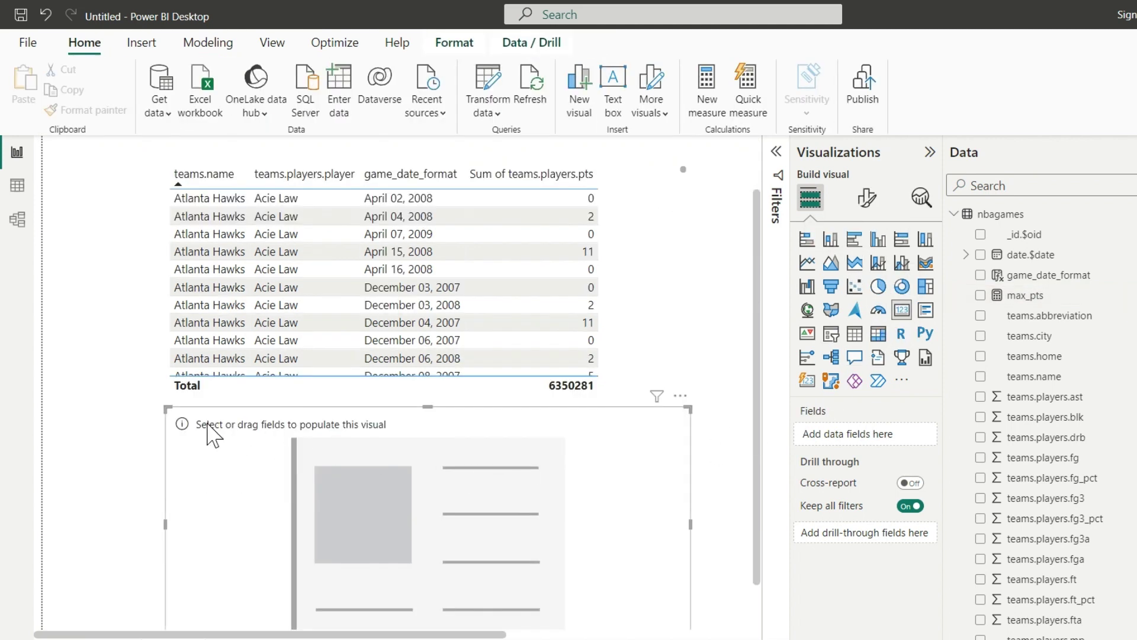
pyautogui.moveTo(167, 409); pyautogui.dragTo(459, 504)
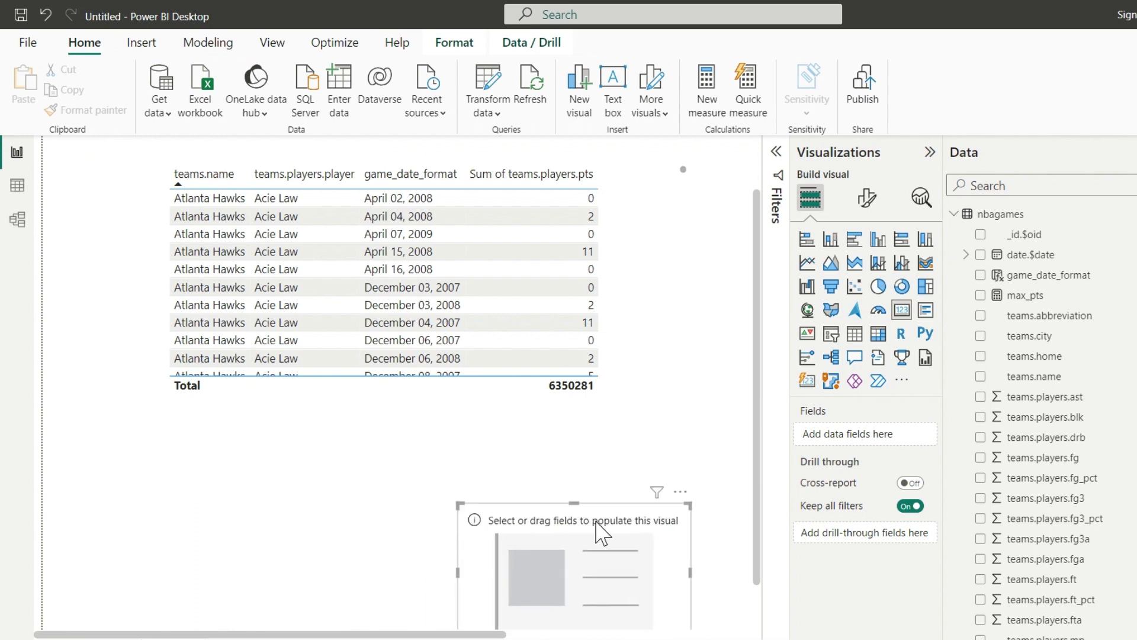
pyautogui.moveTo(596, 528); pyautogui.dragTo(421, 422)
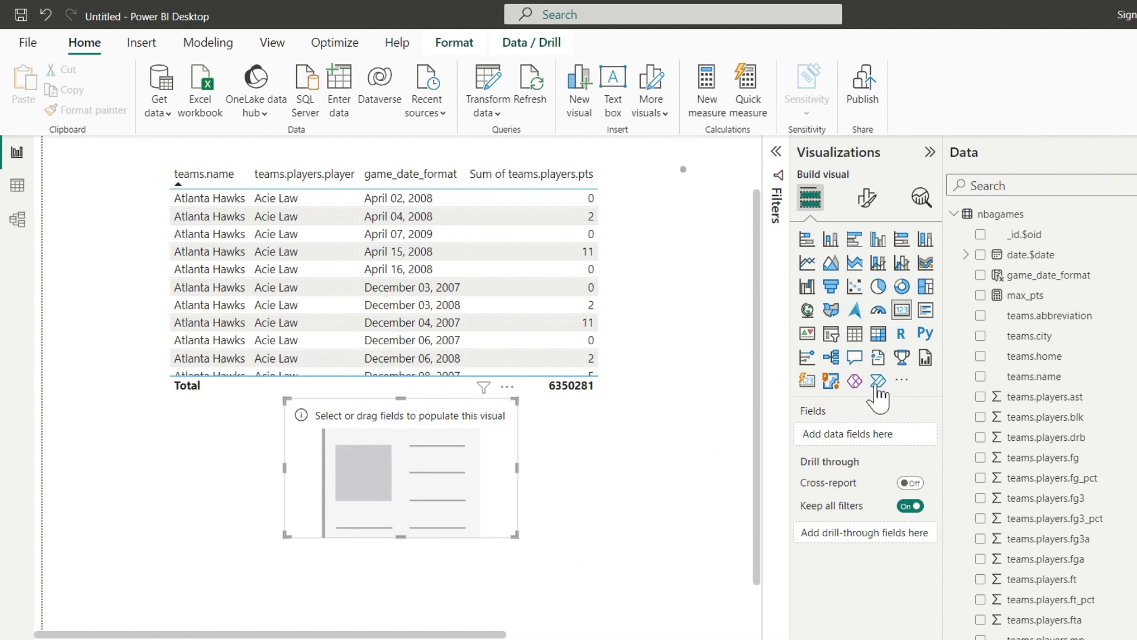
pyautogui.click(980, 295)
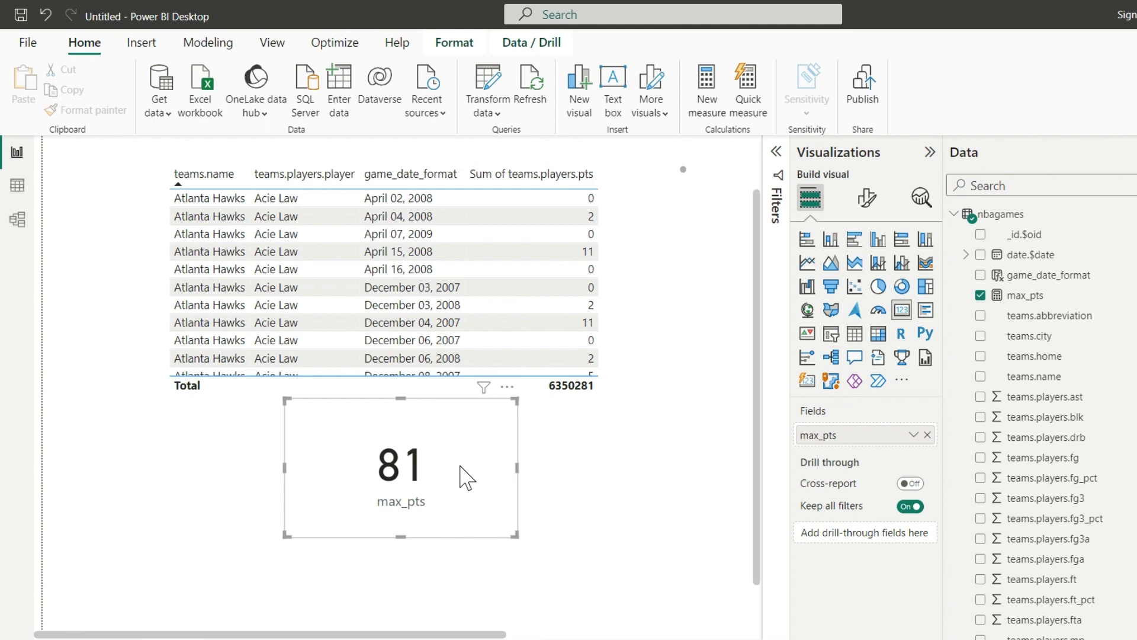
# Sort the nbagames data by teams.players.pts in descending order in Table view, and return to the report view
pyautogui.click(17, 188)
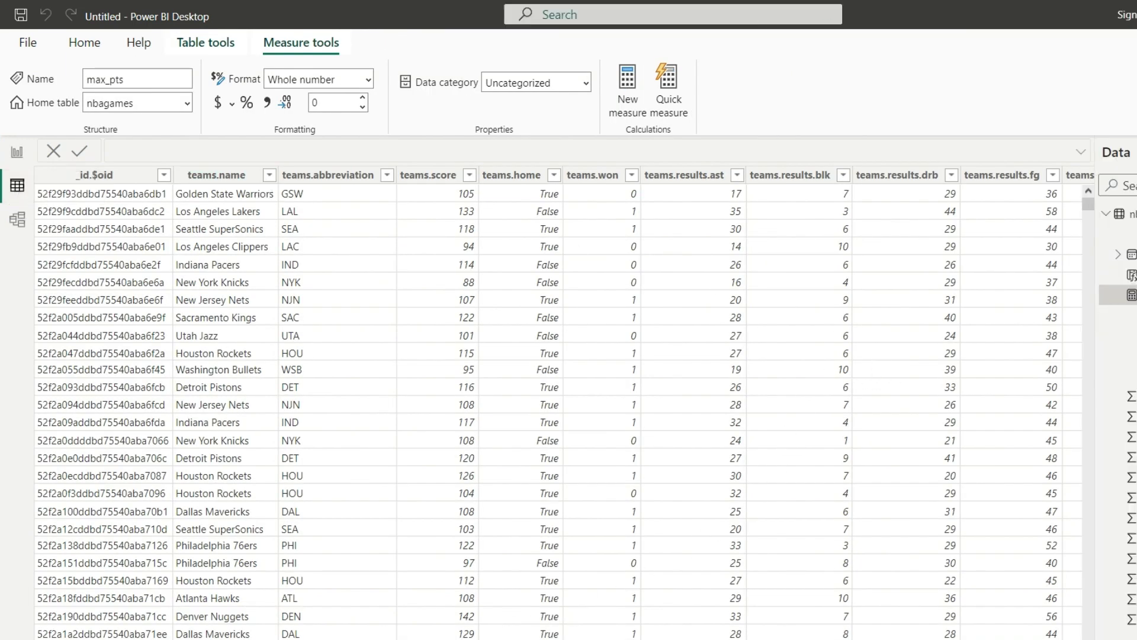
pyautogui.hscroll(10, 563, 403)
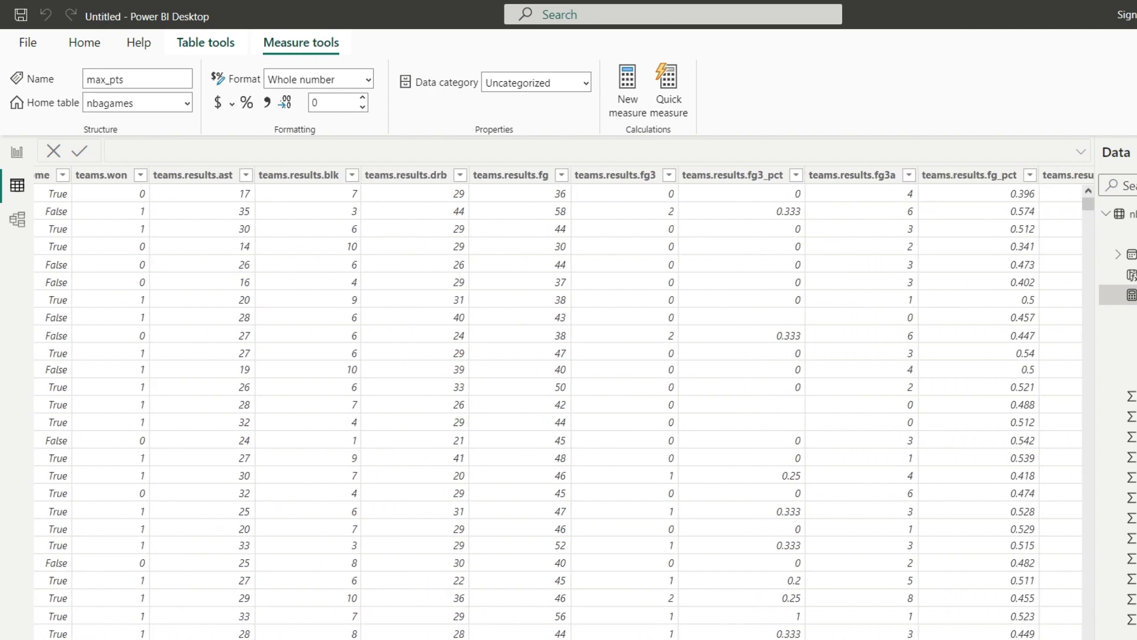
pyautogui.hscroll(8, 564, 403)
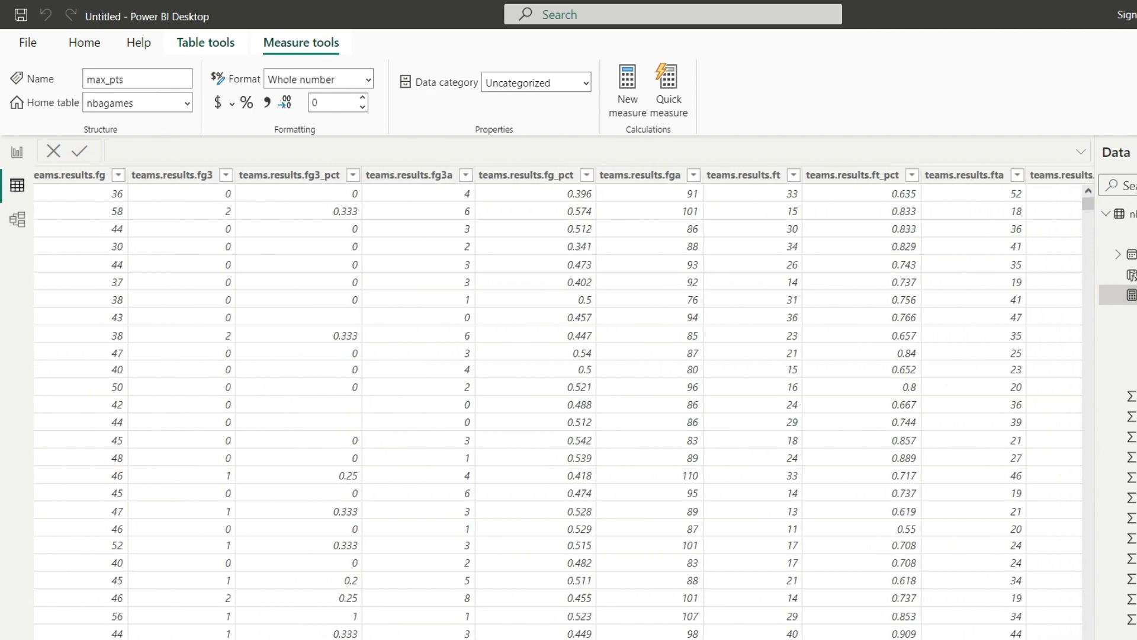
pyautogui.hscroll(12, 562, 403)
pyautogui.hscroll(4, 563, 403)
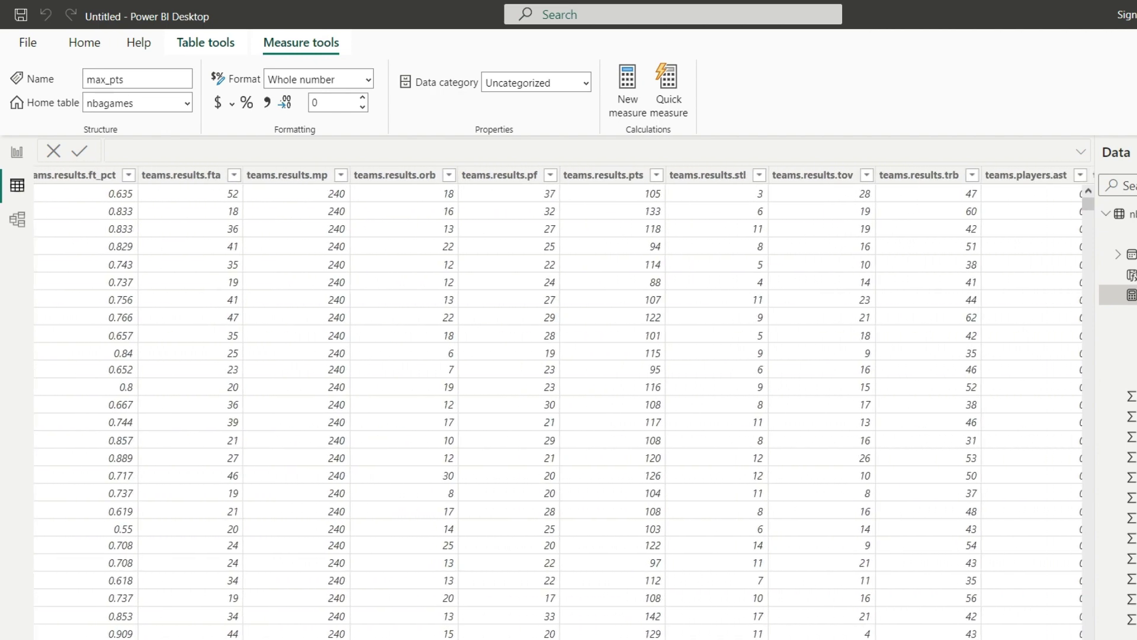
pyautogui.hscroll(12, 703, 391)
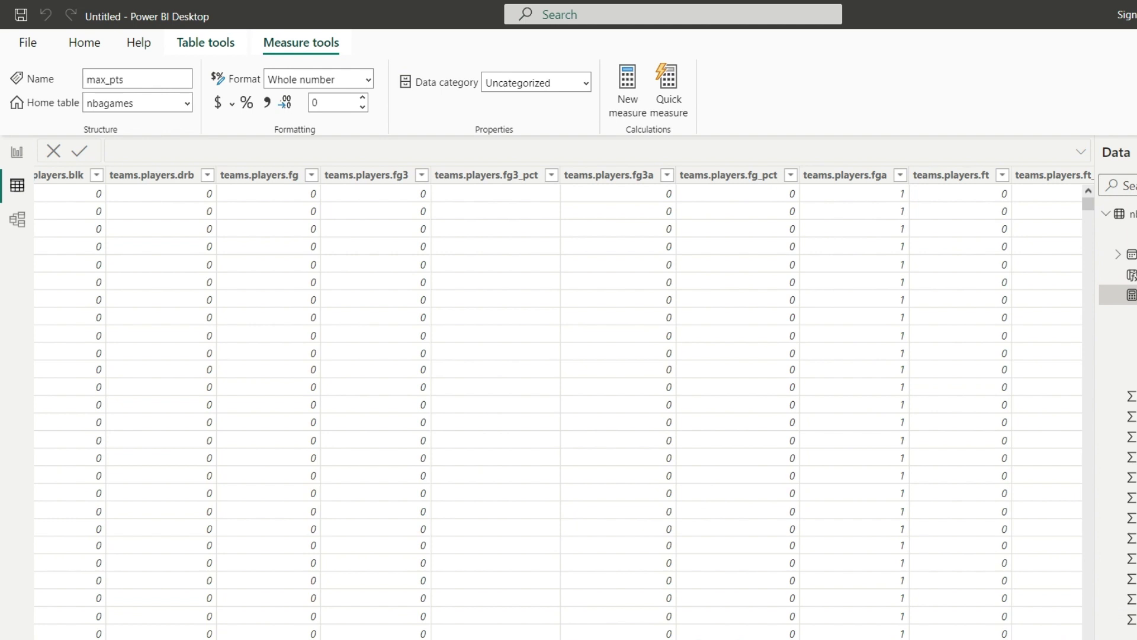
pyautogui.hscroll(6, 563, 402)
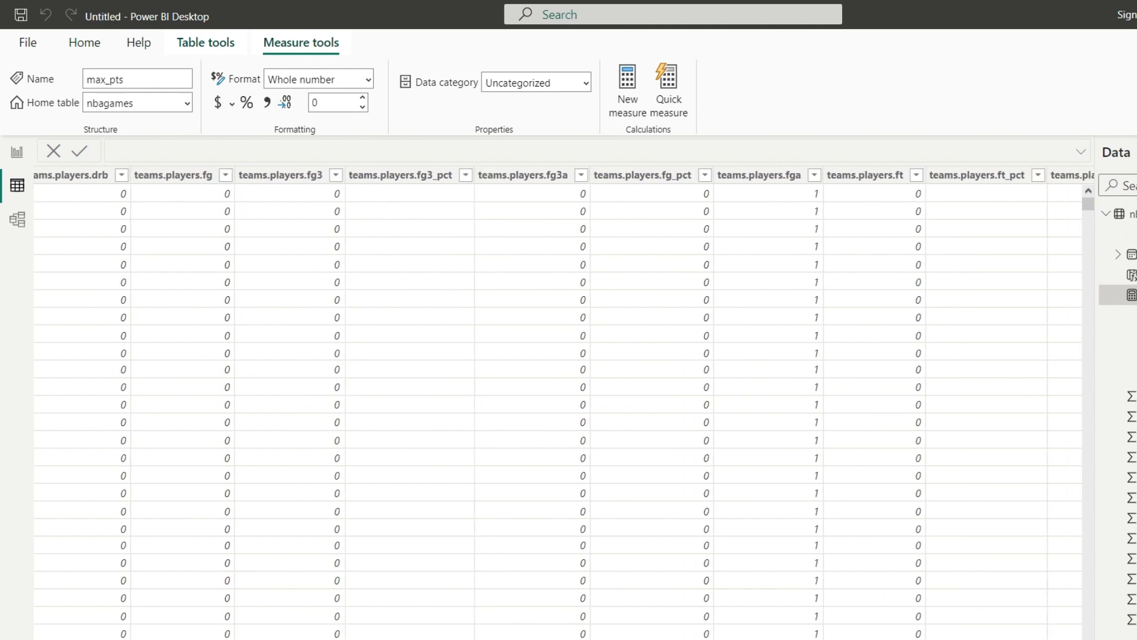
pyautogui.hscroll(4, 564, 403)
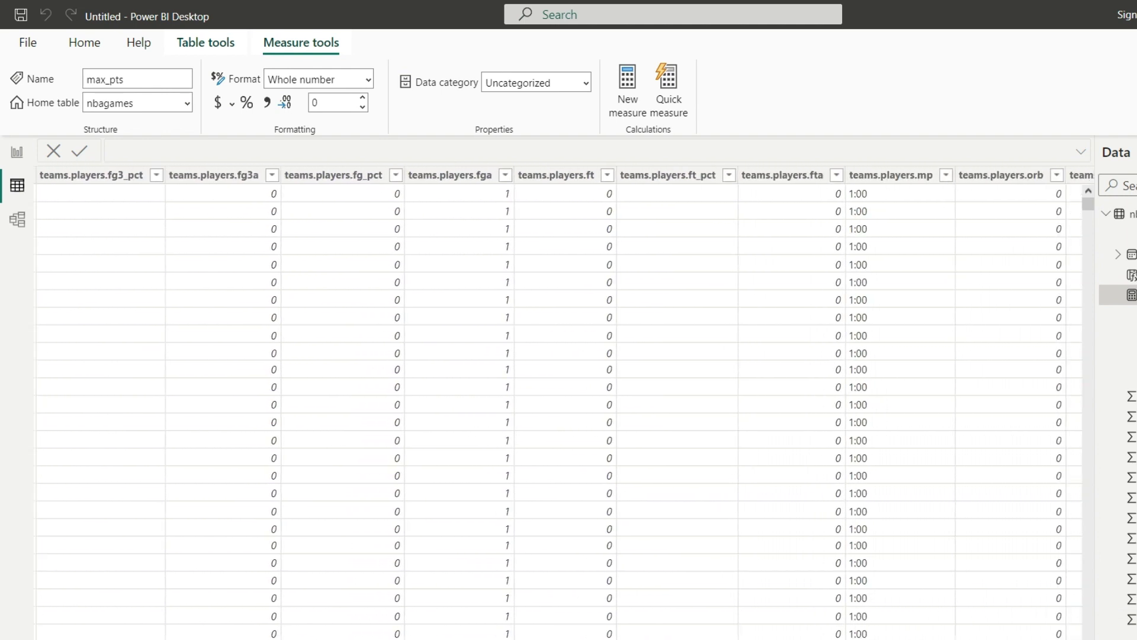
pyautogui.hscroll(4, 563, 403)
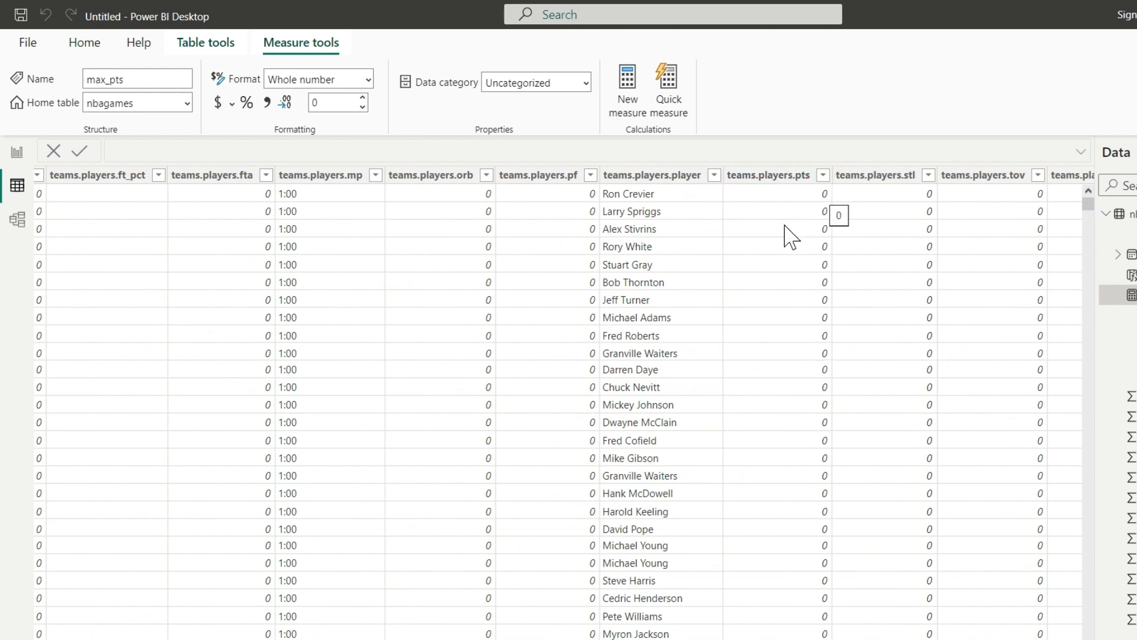
pyautogui.click(804, 185)
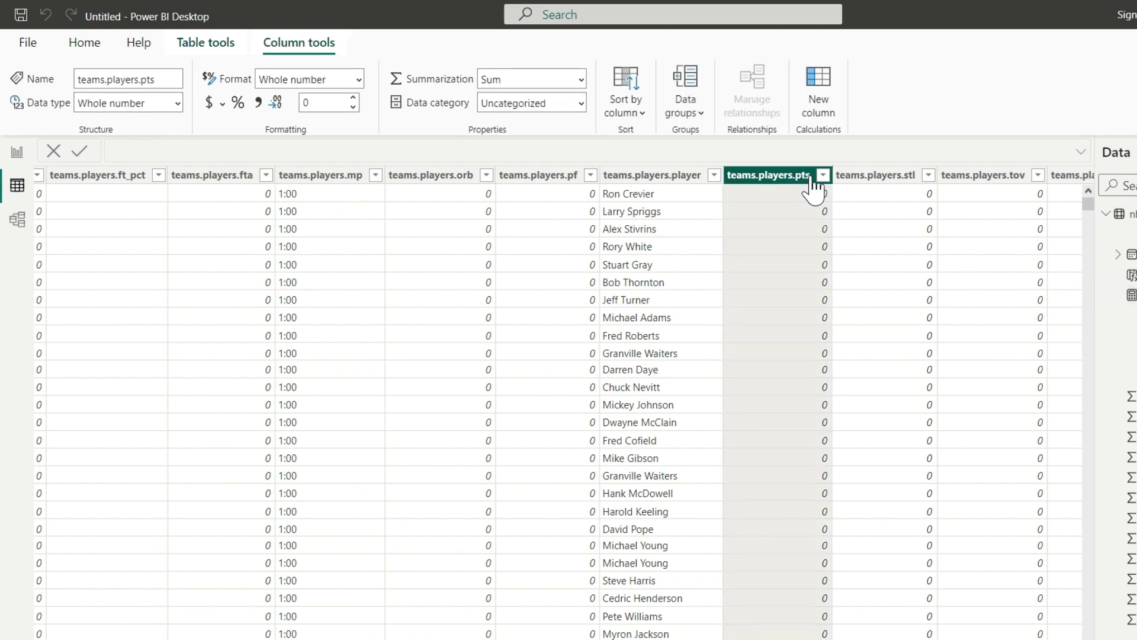
pyautogui.click(823, 176)
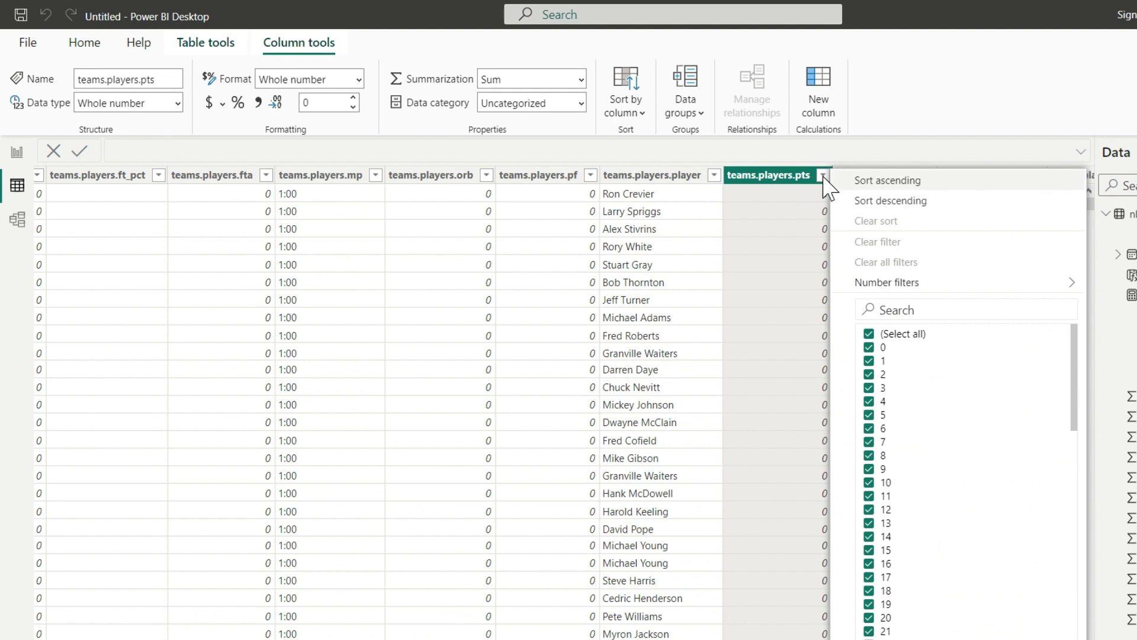
pyautogui.click(890, 207)
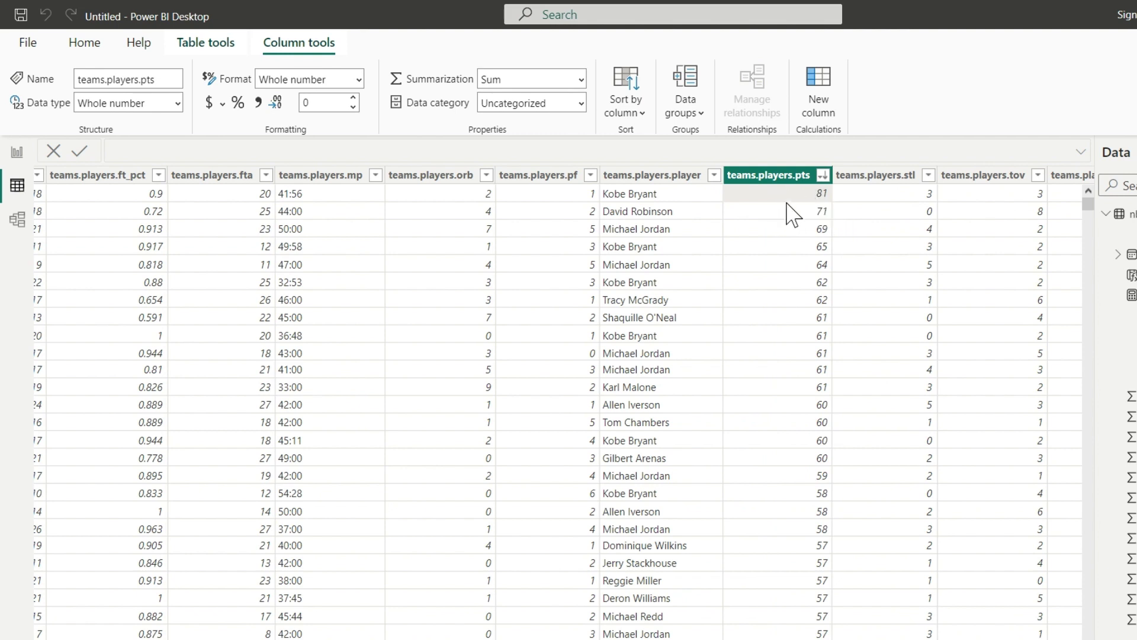
pyautogui.click(17, 153)
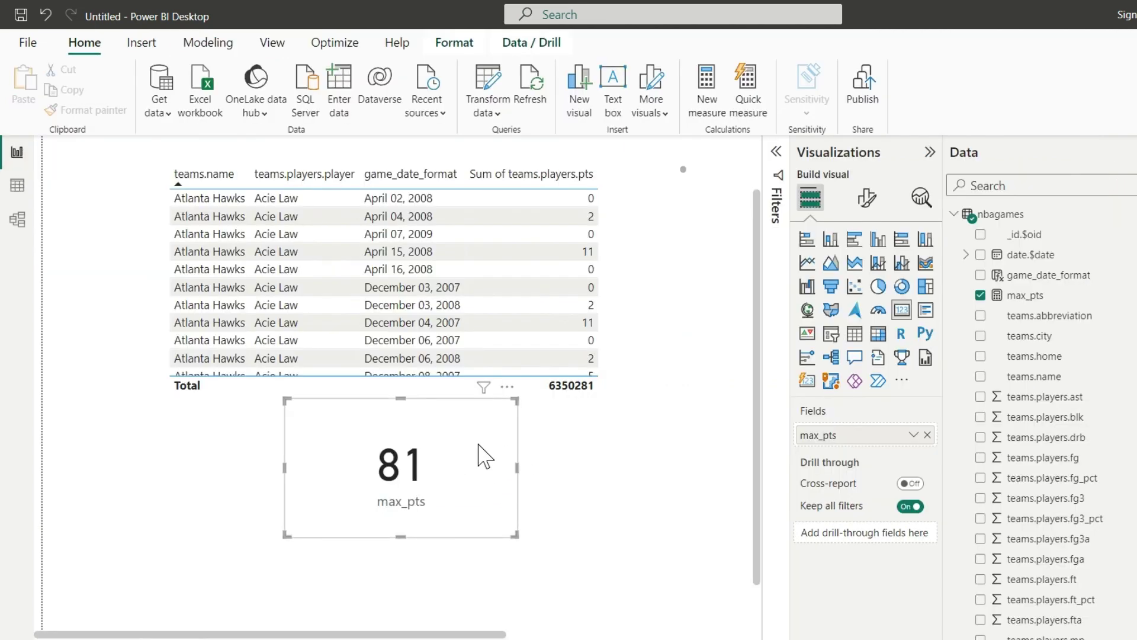